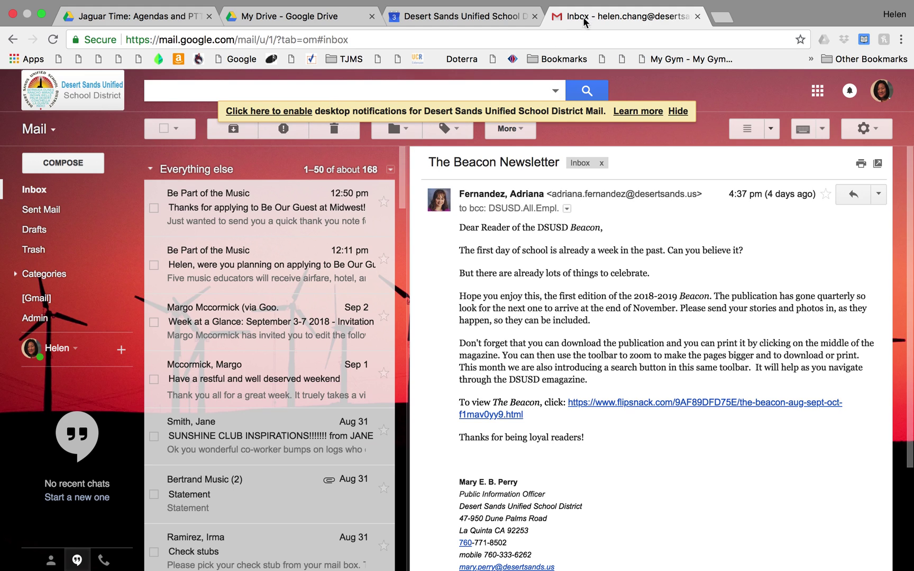
# View the list of available Google apps, then look over the inbox's message list.
pyautogui.click(818, 94)
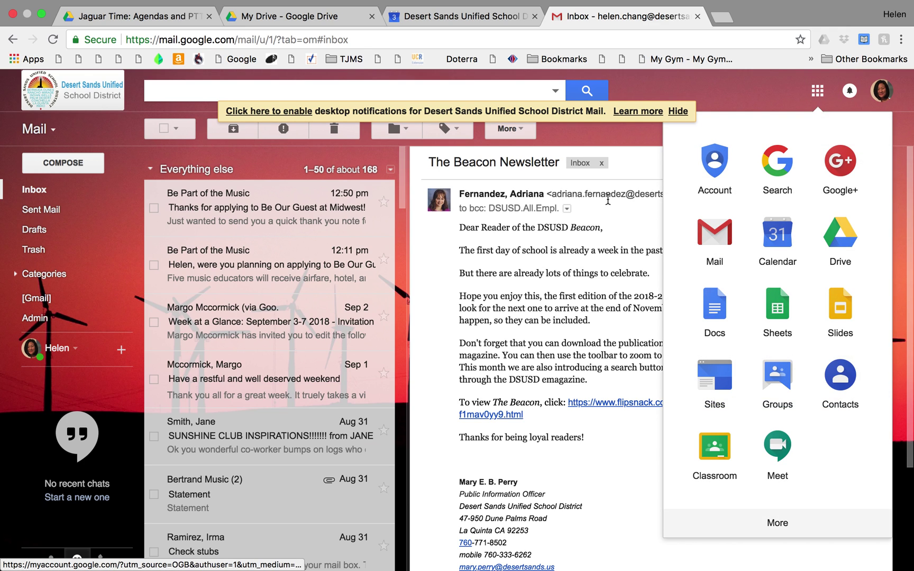
pyautogui.click(404, 165)
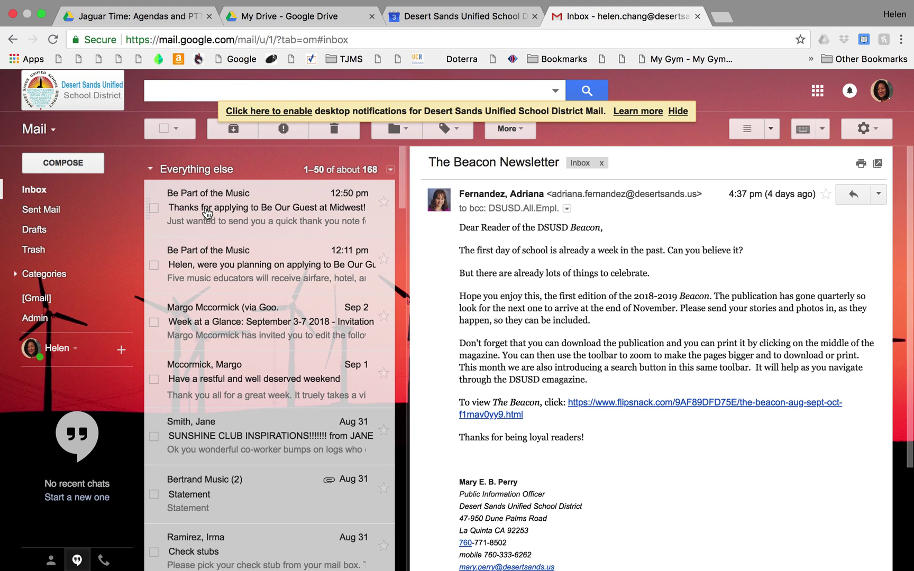
pyautogui.click(35, 194)
pyautogui.scroll(-4, 249, 497)
pyautogui.scroll(4, 259, 450)
# Select the "Thanks for applying to Be Our Guest at Midwest!" email, check its move and label options, and mark it as unread.
pyautogui.click(155, 208)
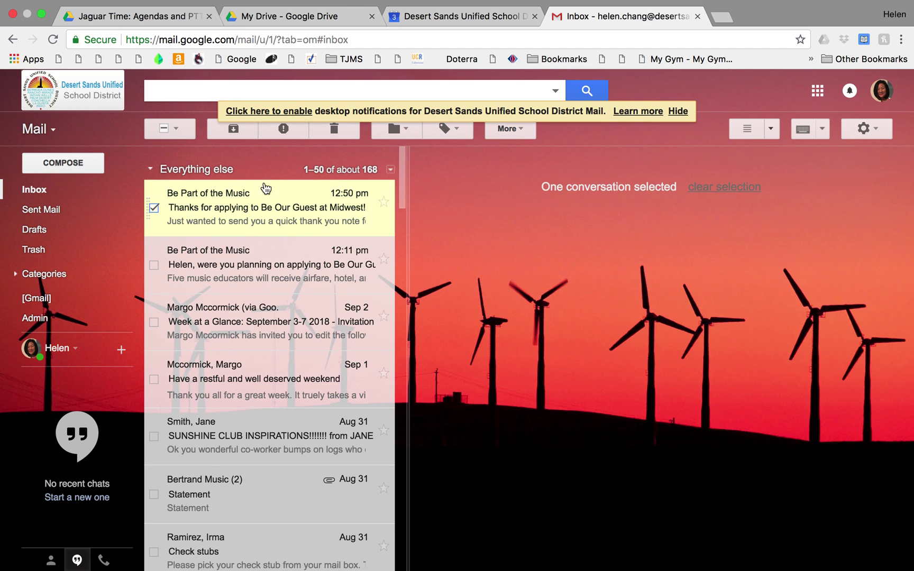
pyautogui.click(403, 132)
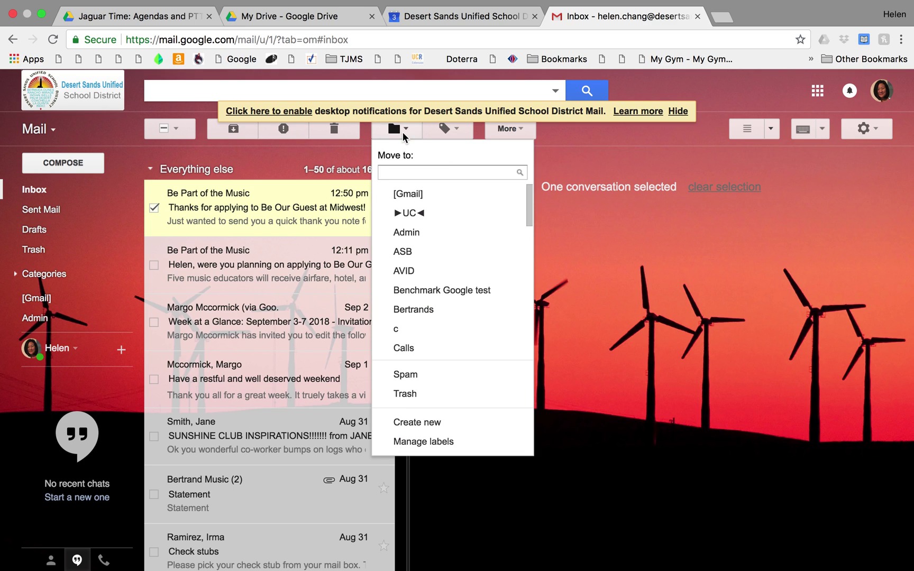
pyautogui.click(403, 131)
pyautogui.click(453, 131)
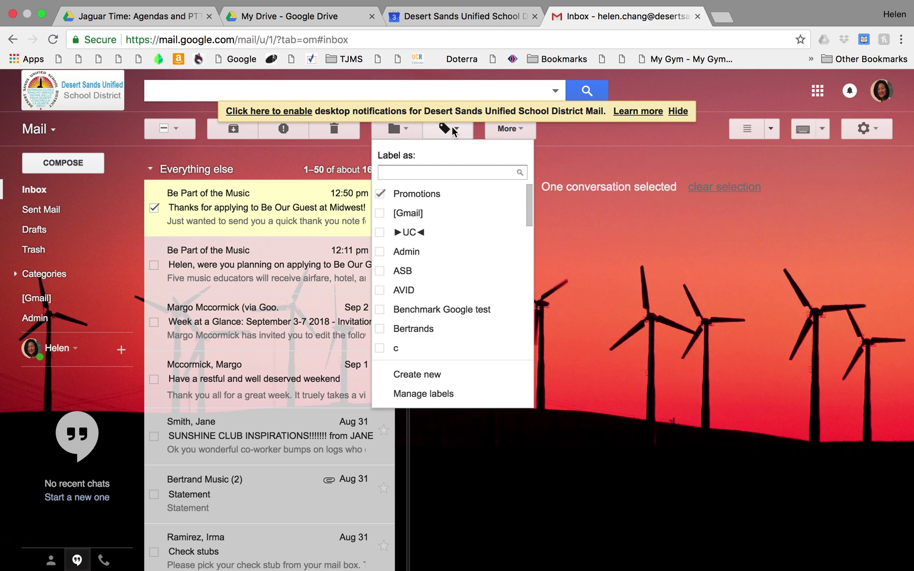
pyautogui.click(453, 132)
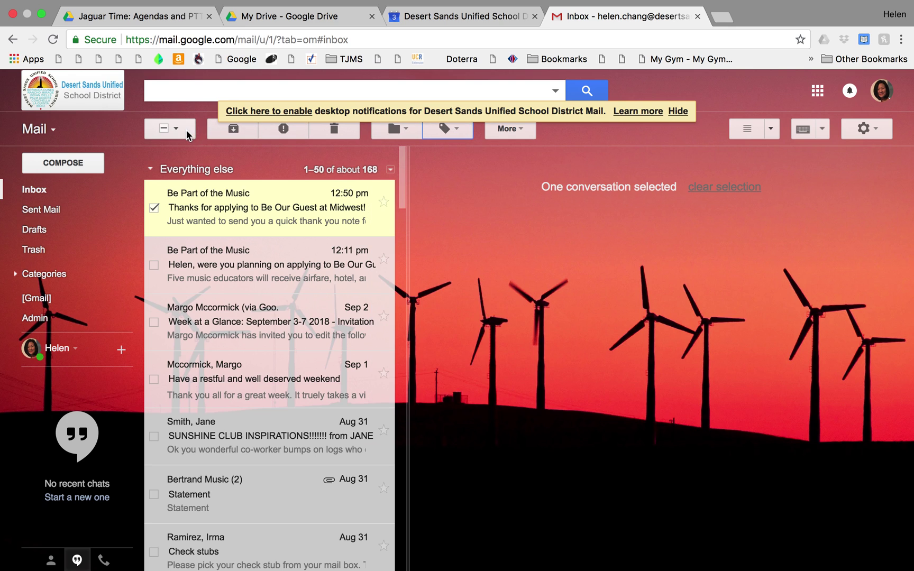
pyautogui.click(516, 130)
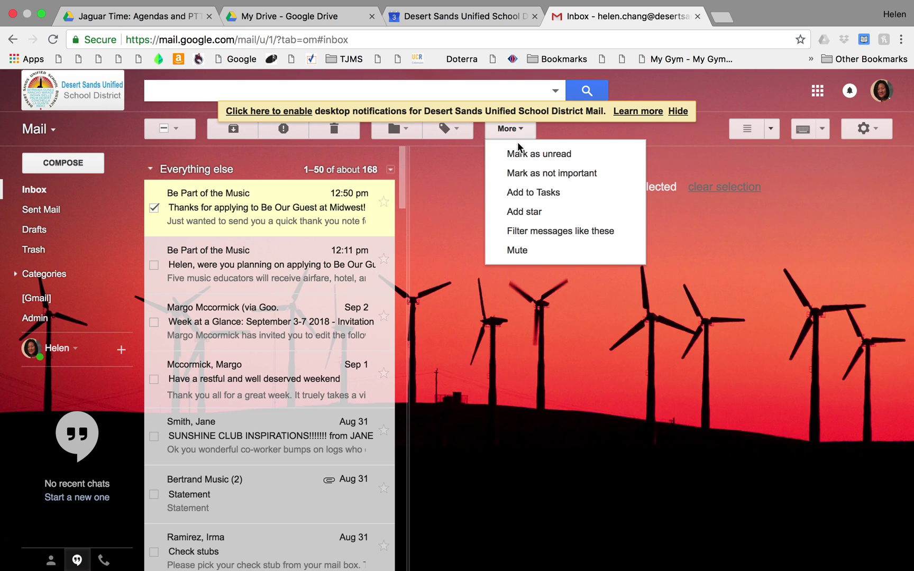
pyautogui.click(521, 155)
# Read the "Week at a Glance" invitation and the two Be Part of the Music emails, ending on "Thanks for applying".
pyautogui.click(242, 300)
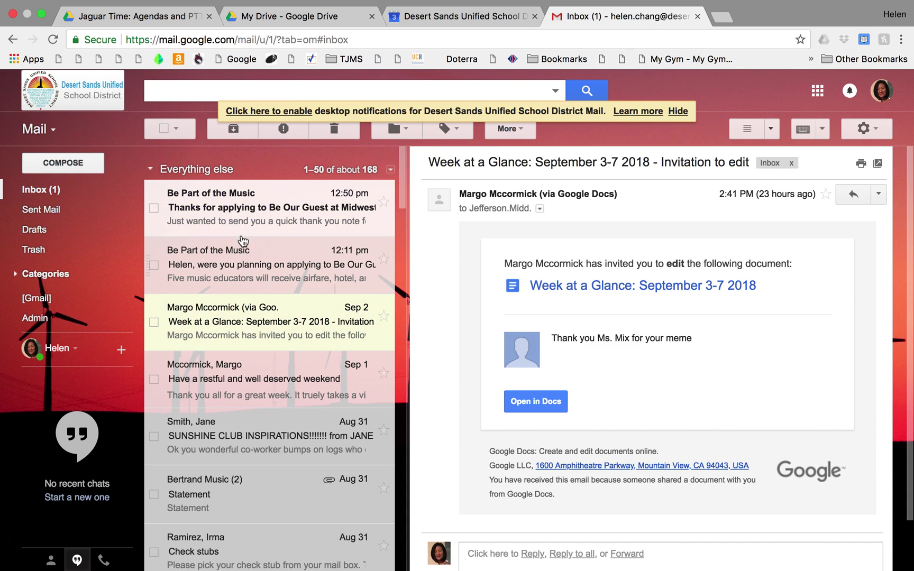
pyautogui.click(233, 264)
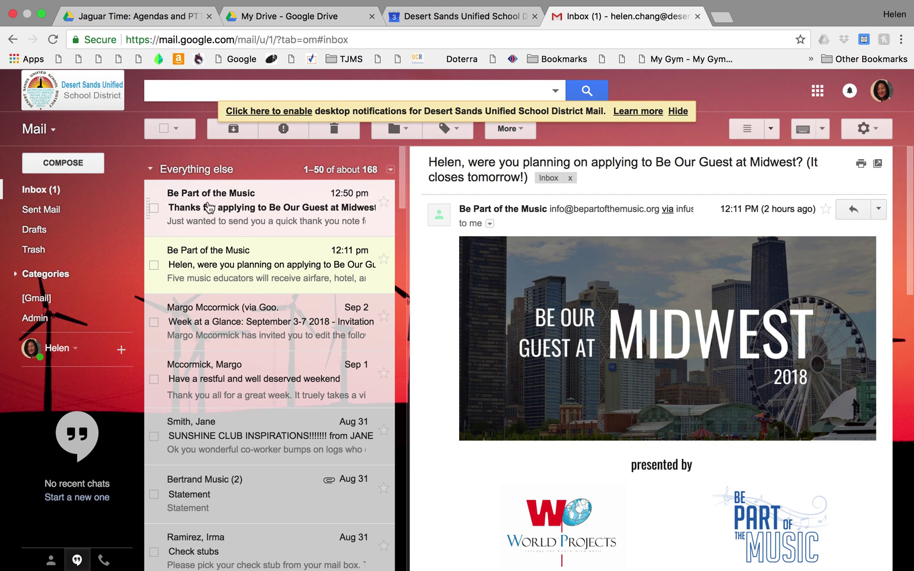
pyautogui.click(230, 227)
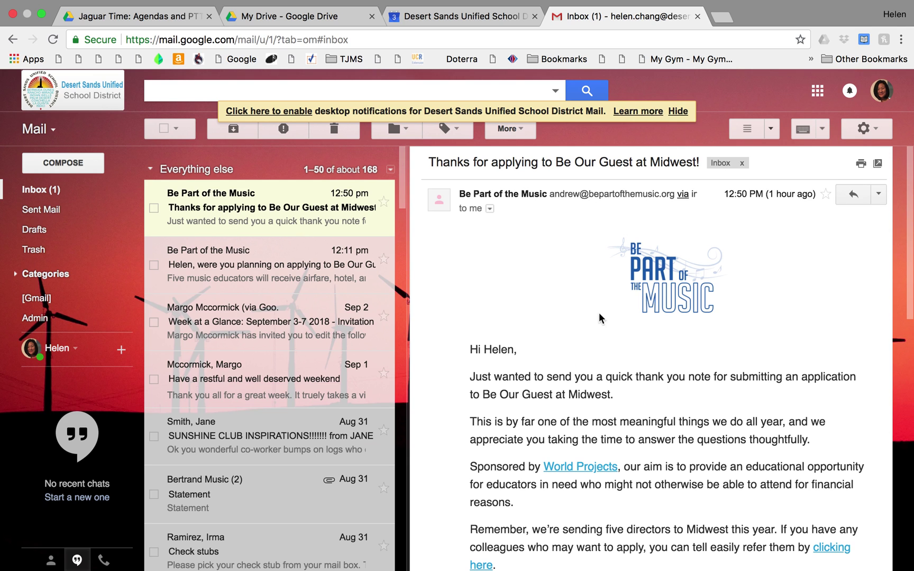
pyautogui.click(283, 266)
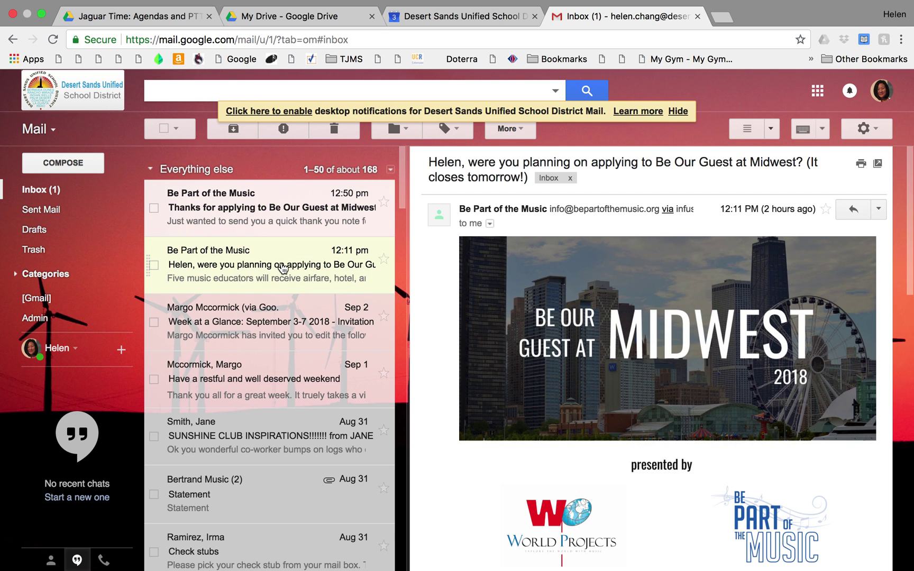
pyautogui.click(265, 222)
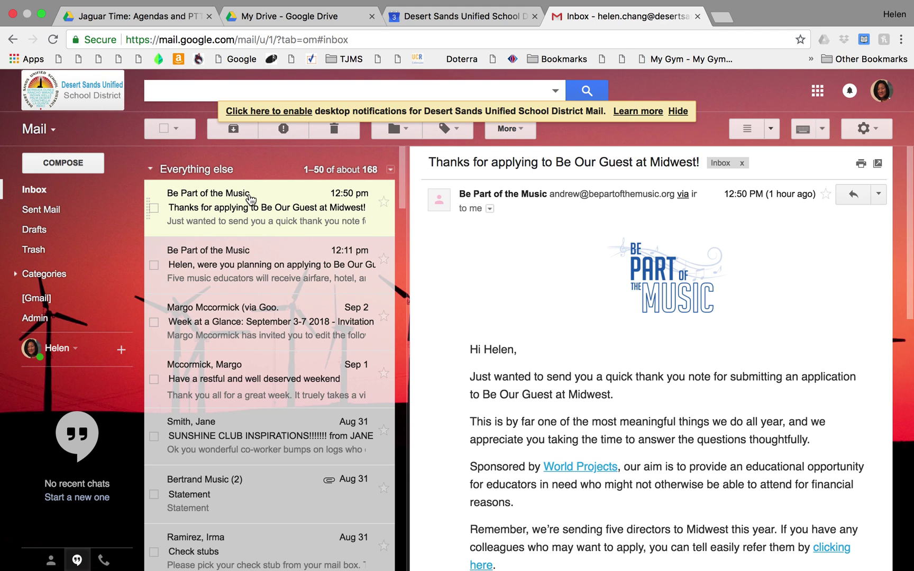
pyautogui.moveTo(250, 198)
# Bulk-select the unread conversations in the inbox, then bulk-select the read ones instead.
pyautogui.click(176, 130)
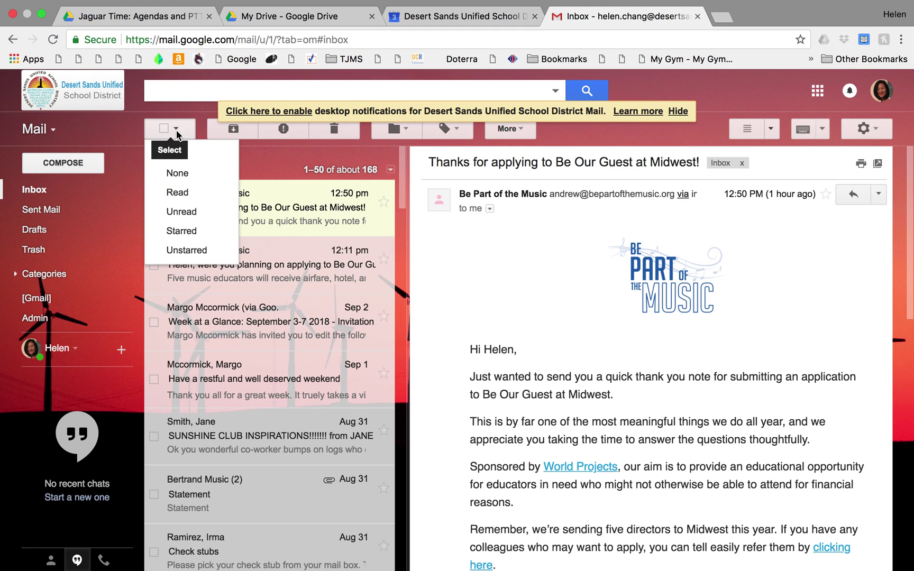
pyautogui.click(182, 212)
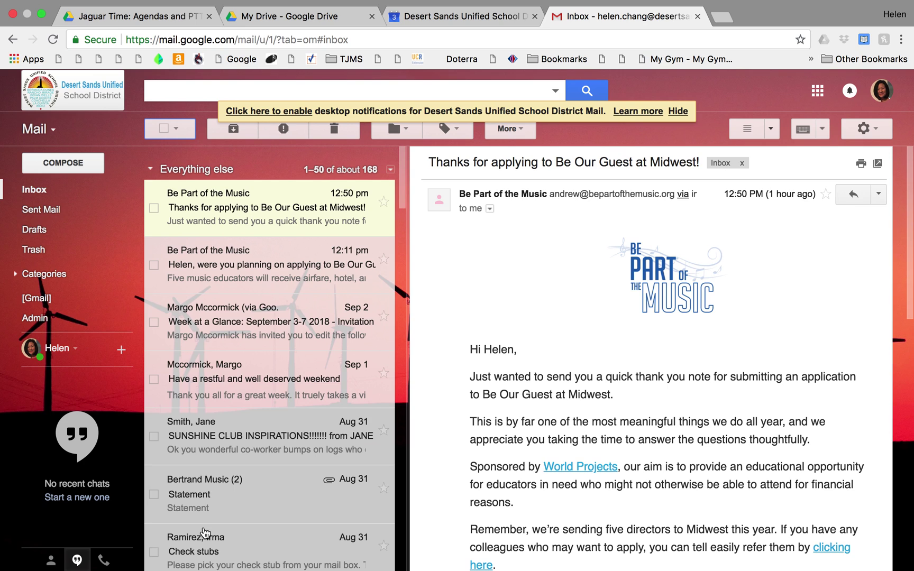
pyautogui.click(183, 127)
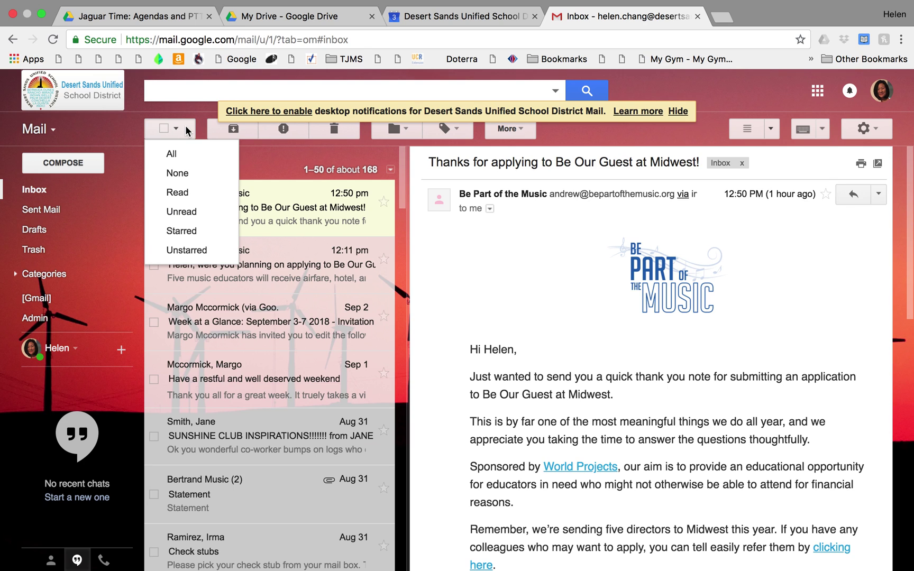
pyautogui.click(185, 193)
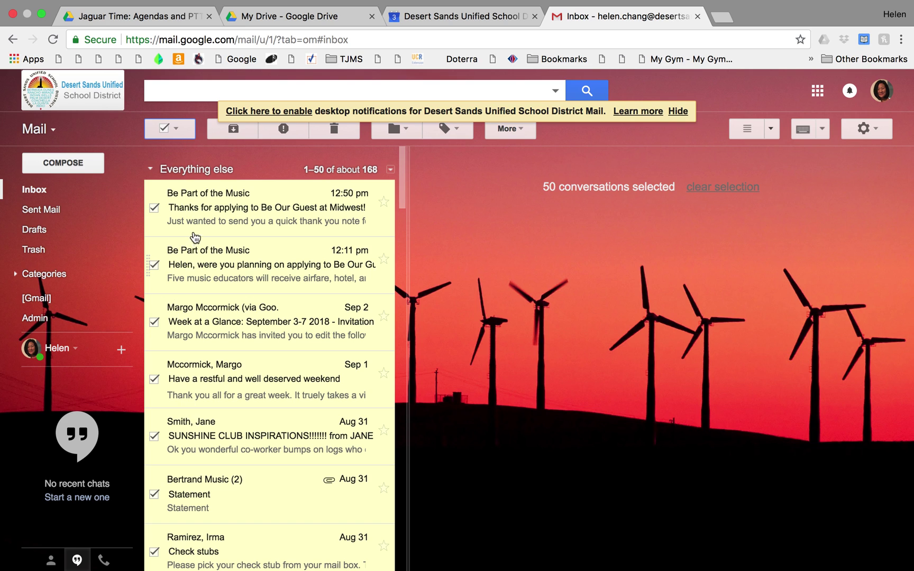
# Clear the bulk selection of read conversations using the None option and review the bulk selection choices.
pyautogui.click(185, 129)
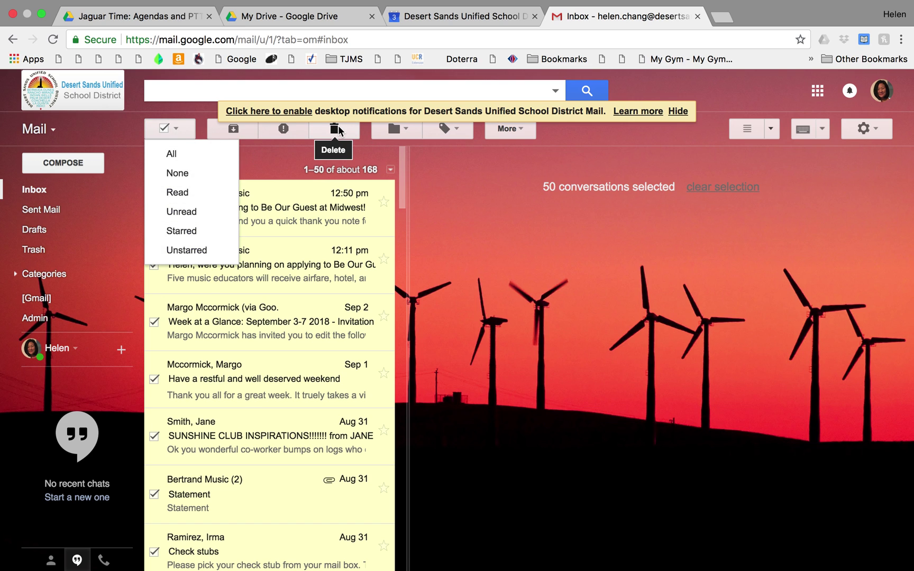
pyautogui.click(185, 129)
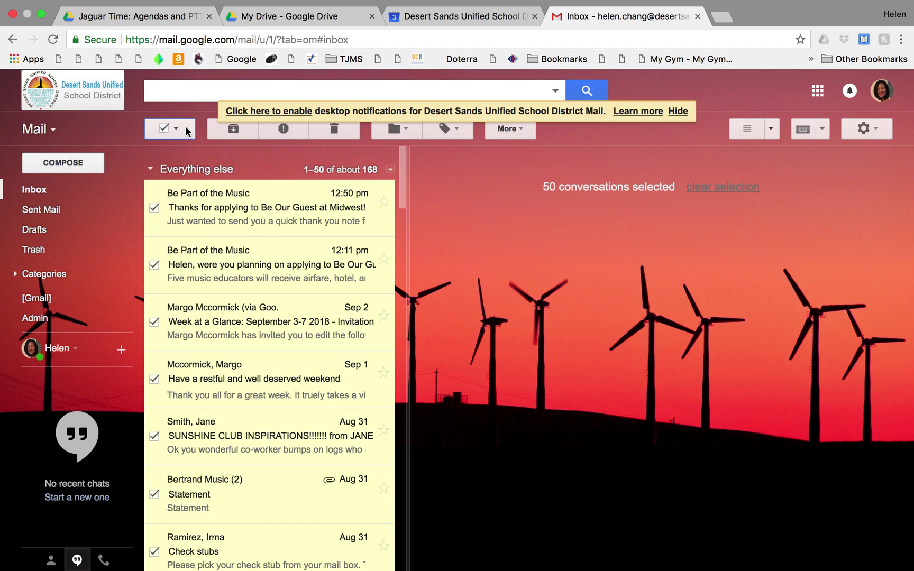
pyautogui.click(186, 130)
pyautogui.click(174, 130)
pyautogui.click(174, 131)
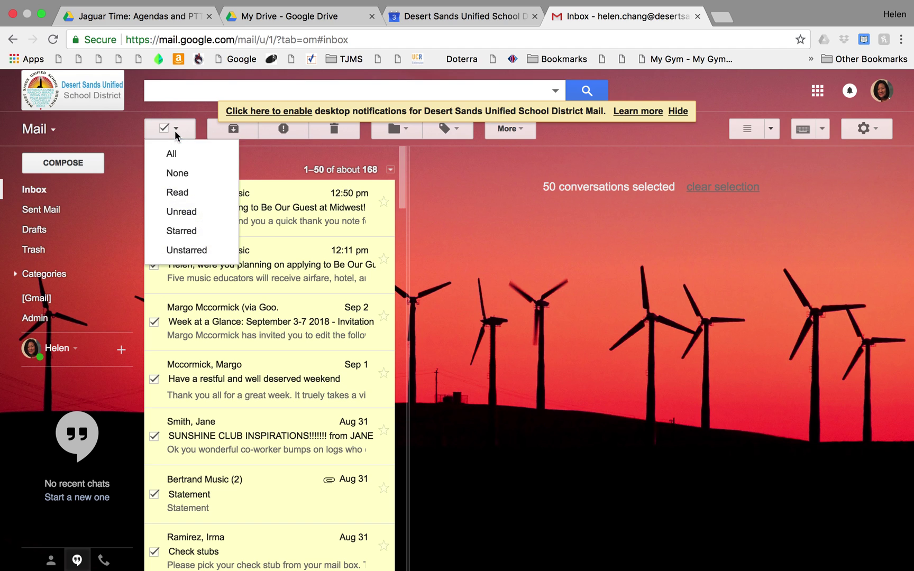
pyautogui.click(180, 180)
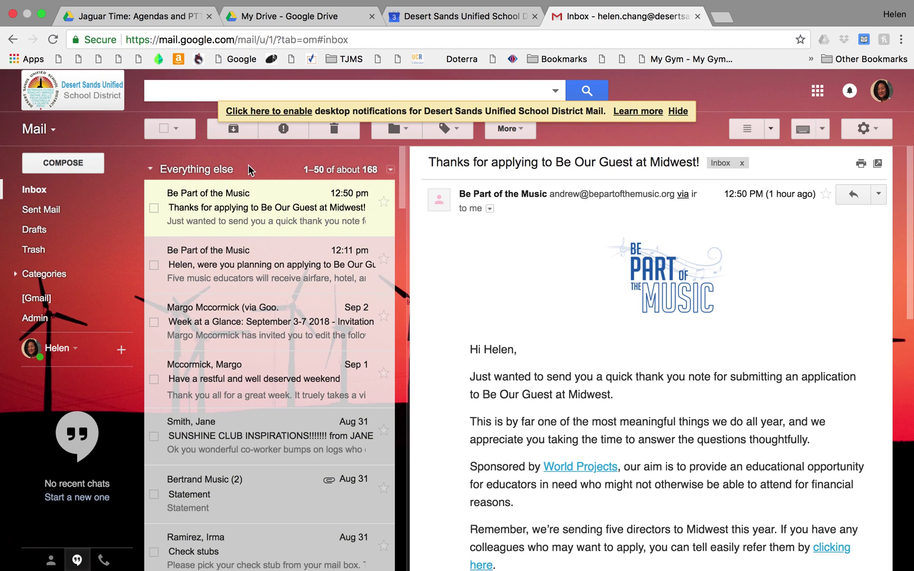
pyautogui.click(175, 132)
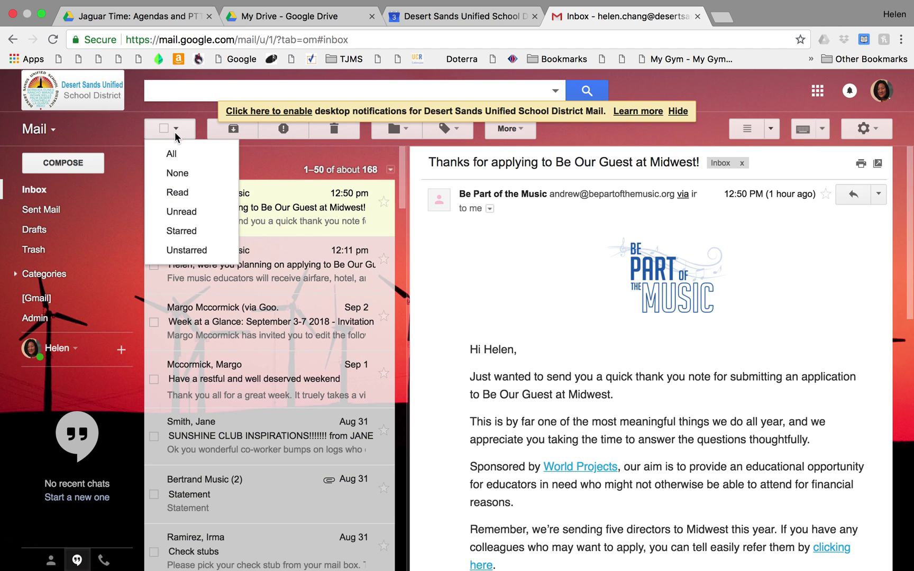
pyautogui.click(175, 131)
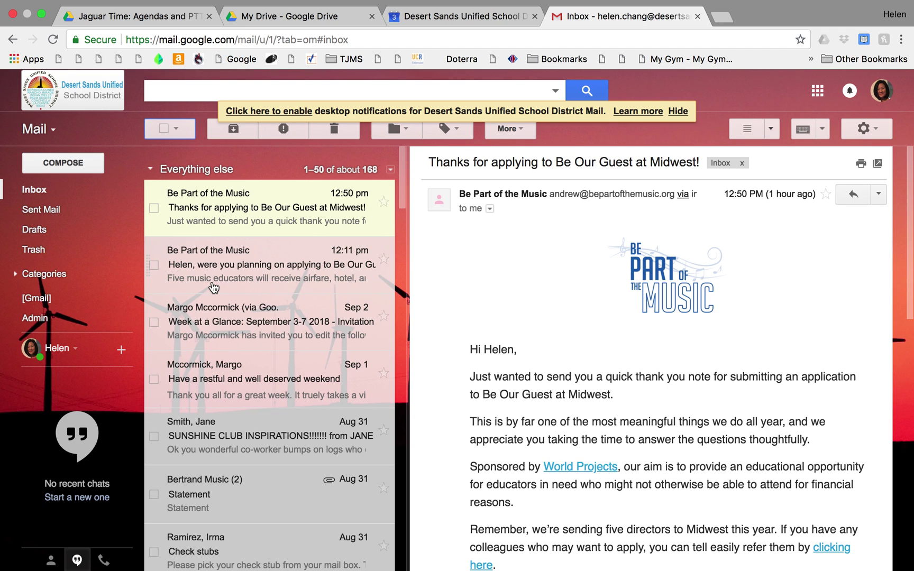
# Delete the three emails "SUNSHINE CLUB INSPIRATIONS", "Check stubs" and "test this" together.
pyautogui.click(154, 437)
pyautogui.scroll(-4, 156, 418)
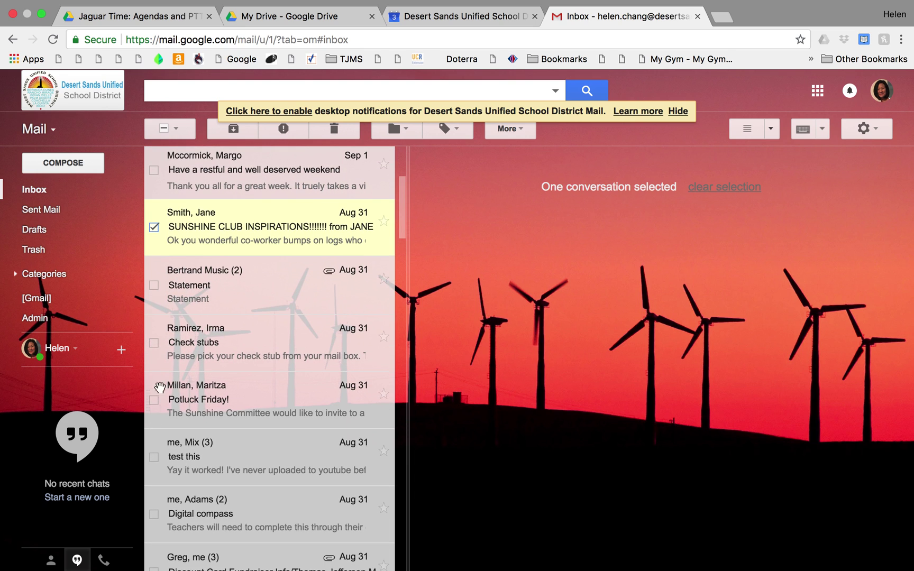
pyautogui.click(154, 343)
pyautogui.scroll(-4, 163, 401)
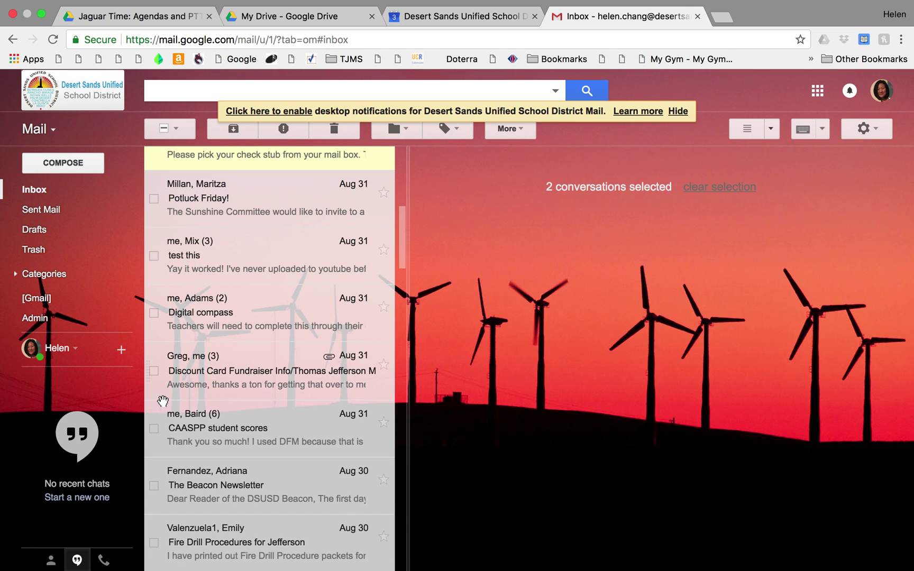
pyautogui.click(154, 256)
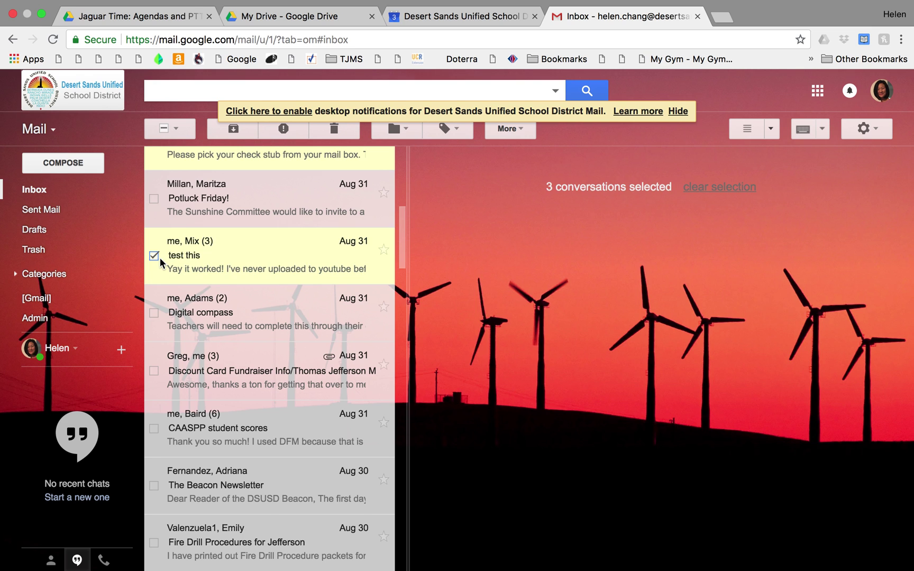
pyautogui.scroll(3, 217, 226)
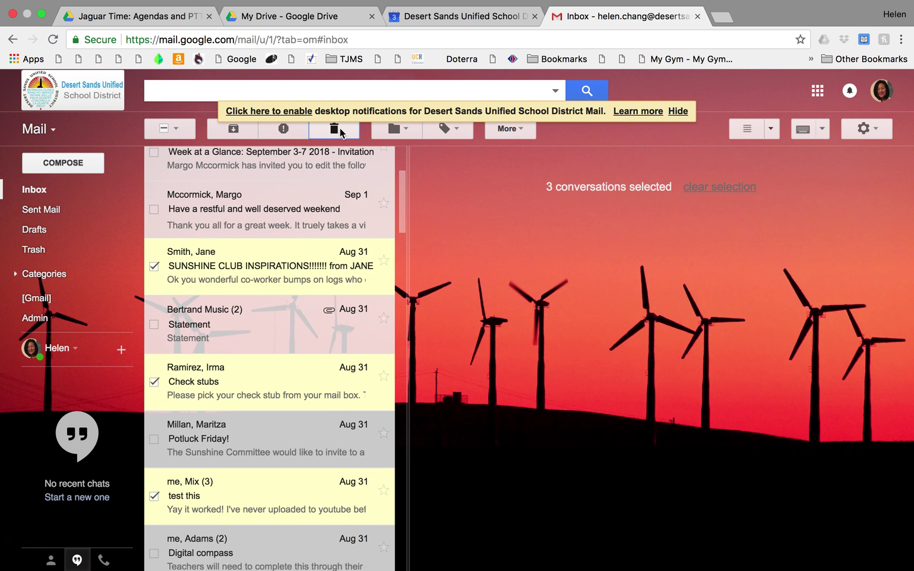
pyautogui.click(335, 128)
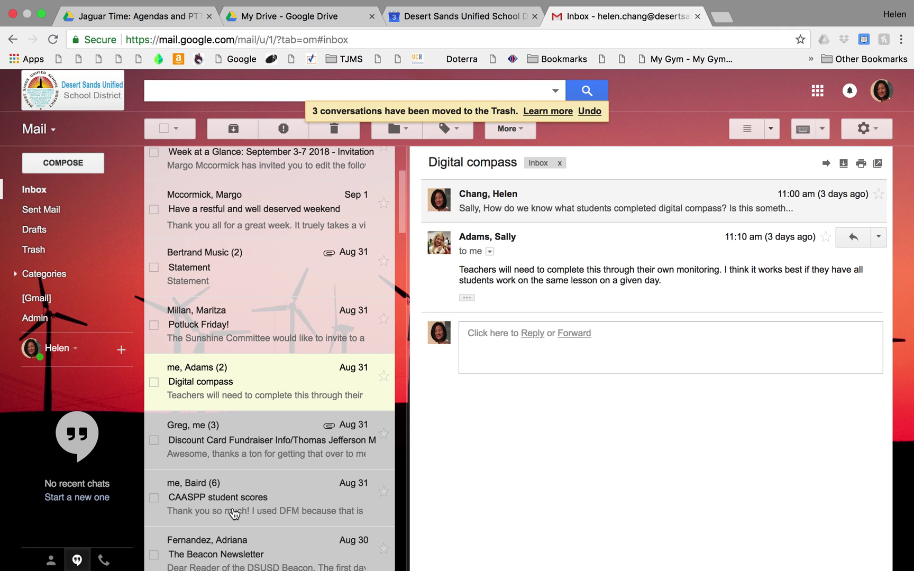
# Look through the remaining inbox messages and select all conversations on the page.
pyautogui.scroll(3, 235, 514)
pyautogui.scroll(-8, 250, 446)
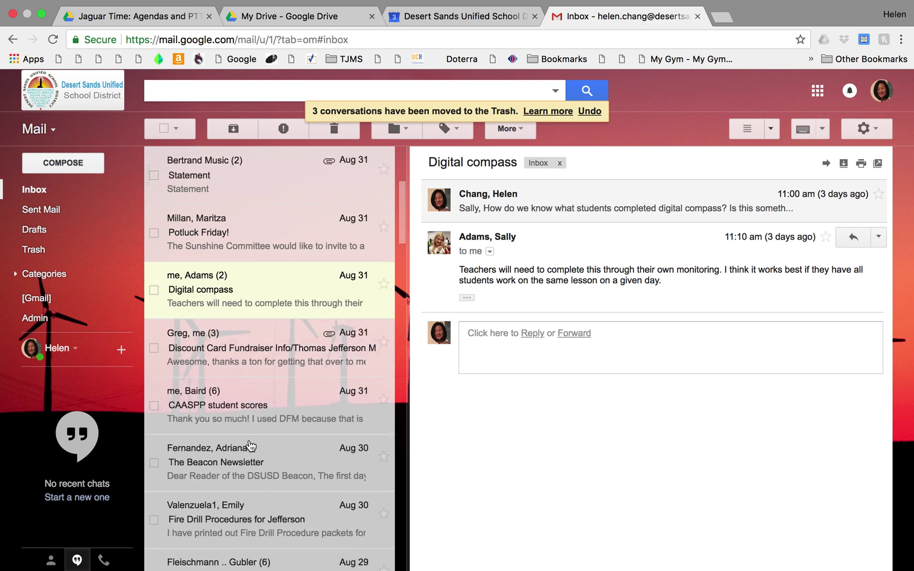
pyautogui.scroll(-2, 251, 446)
pyautogui.scroll(5, 247, 442)
pyautogui.scroll(6, 193, 199)
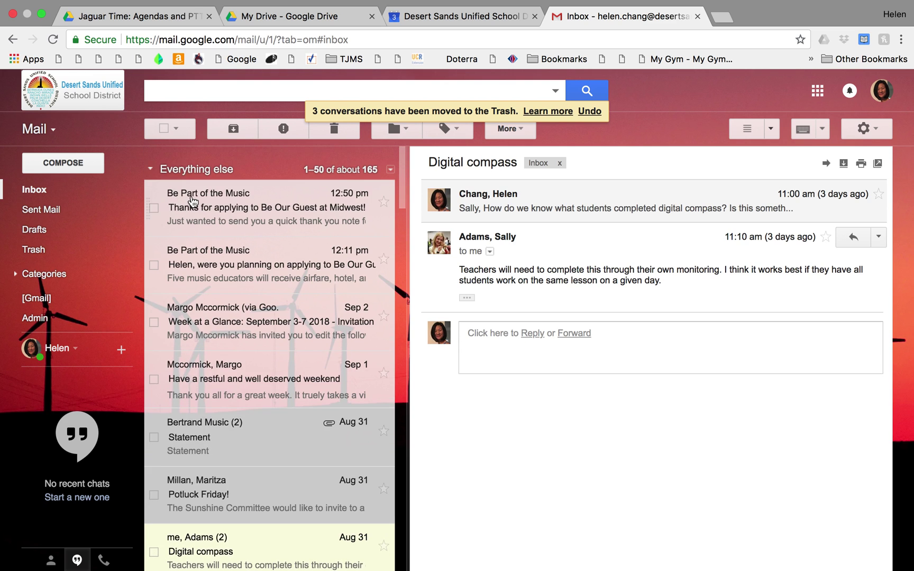
pyautogui.click(185, 133)
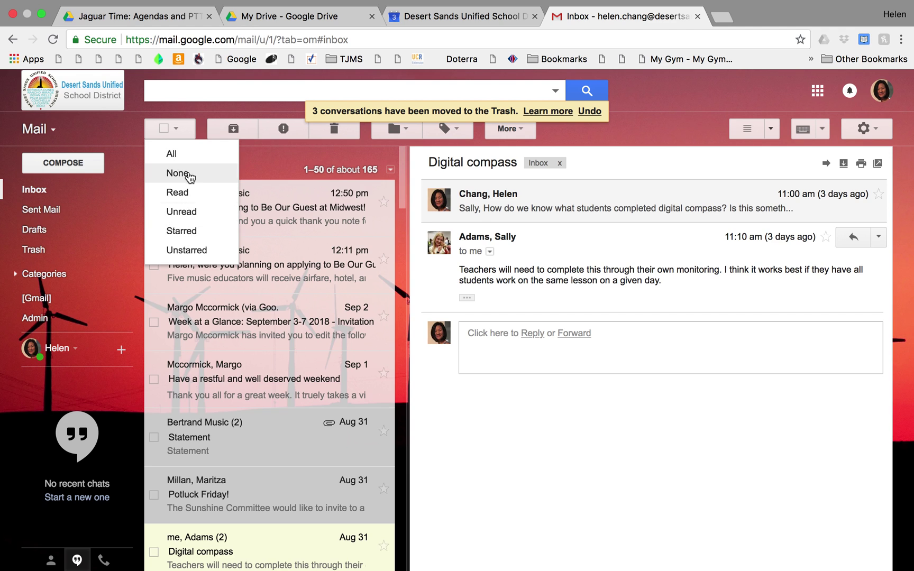
pyautogui.click(185, 151)
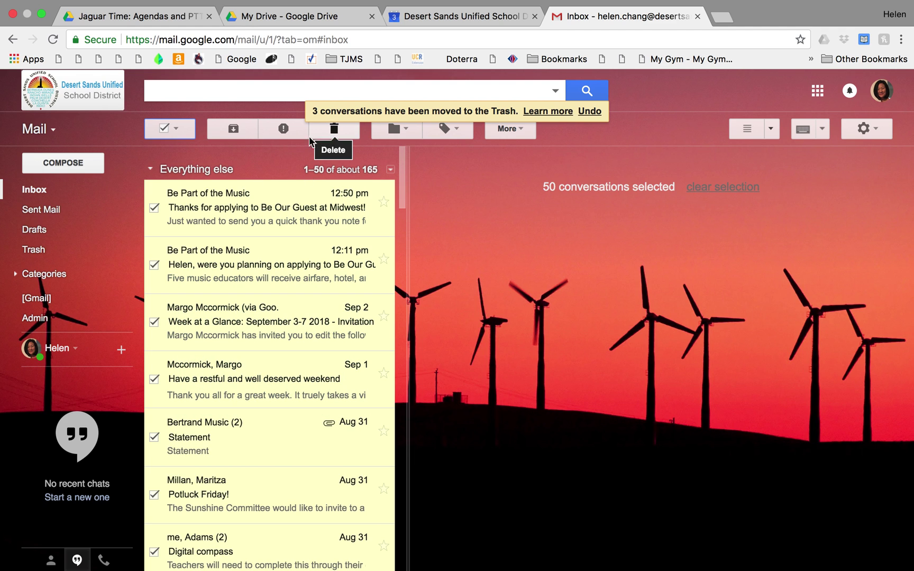
# Deselect every conversation on the inbox page with the None option.
pyautogui.click(188, 131)
pyautogui.click(188, 131)
pyautogui.click(182, 130)
pyautogui.click(183, 174)
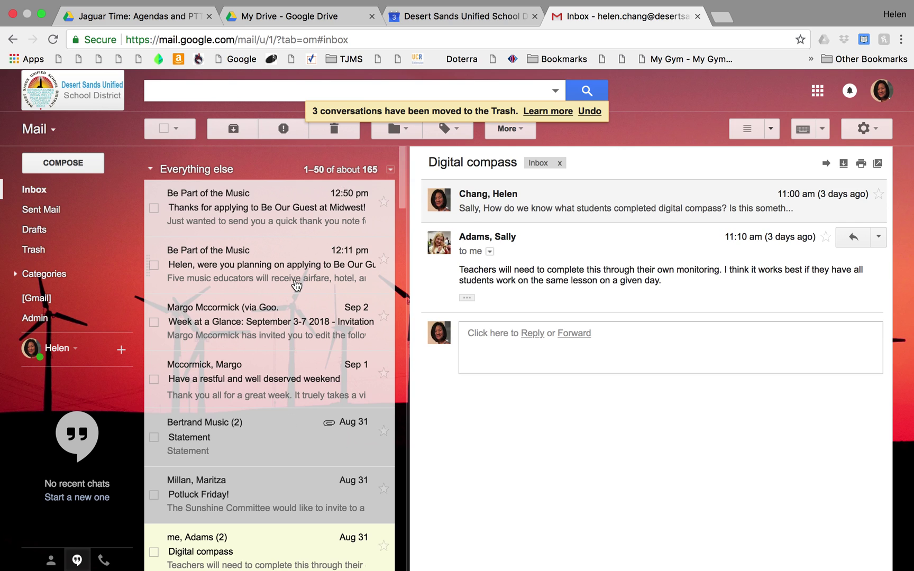
# Move the open "Digital compass" conversation into a new label named "Millian LA", without nesting it under another label.
pyautogui.click(400, 132)
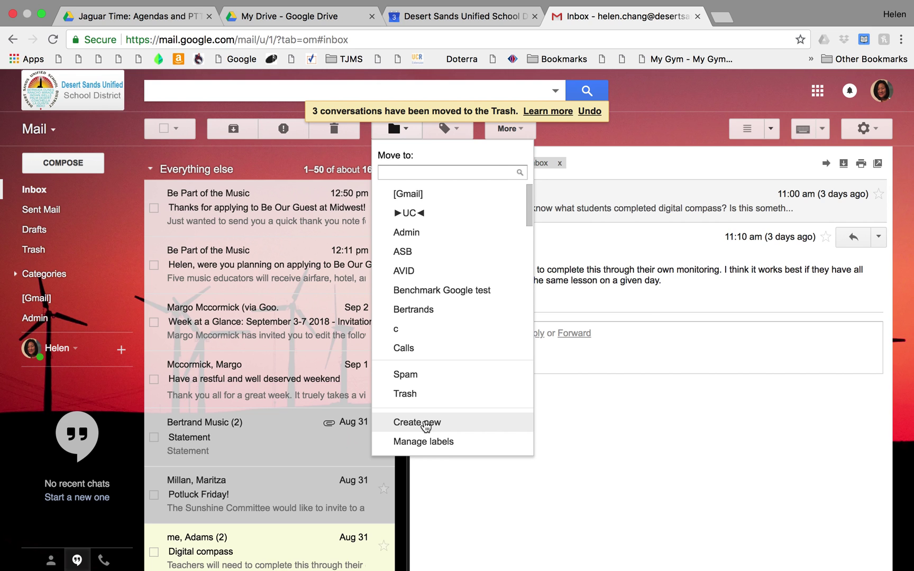
pyautogui.click(425, 426)
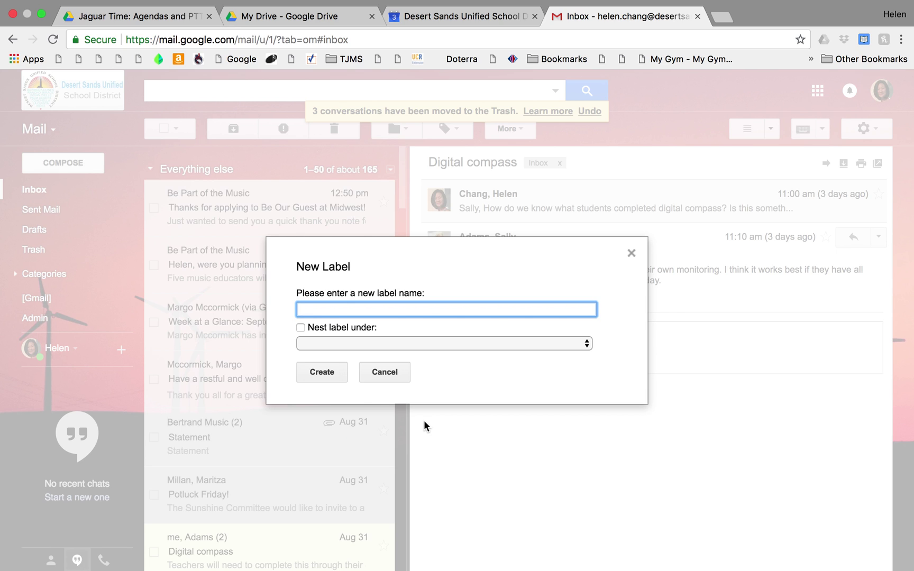
pyautogui.write('Millian LA')
pyautogui.click(413, 344)
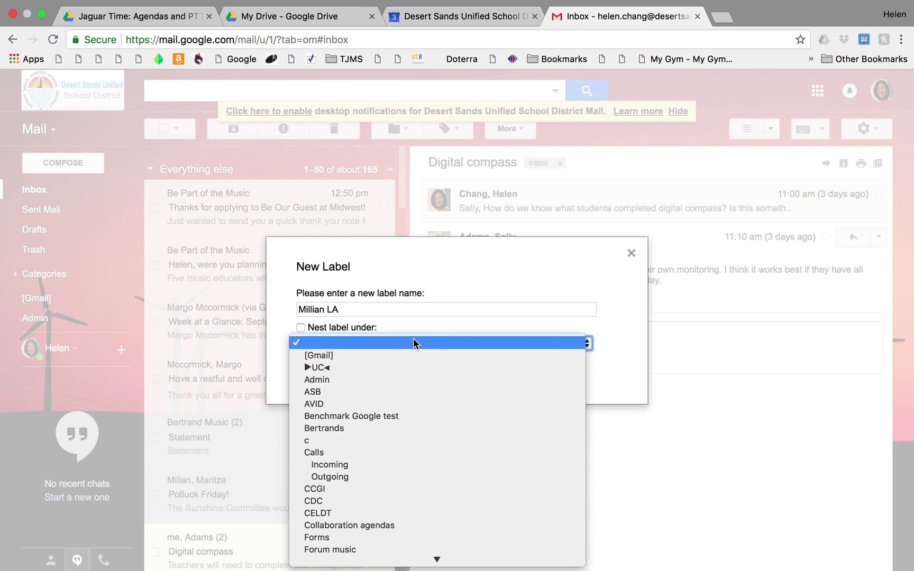
pyautogui.click(414, 342)
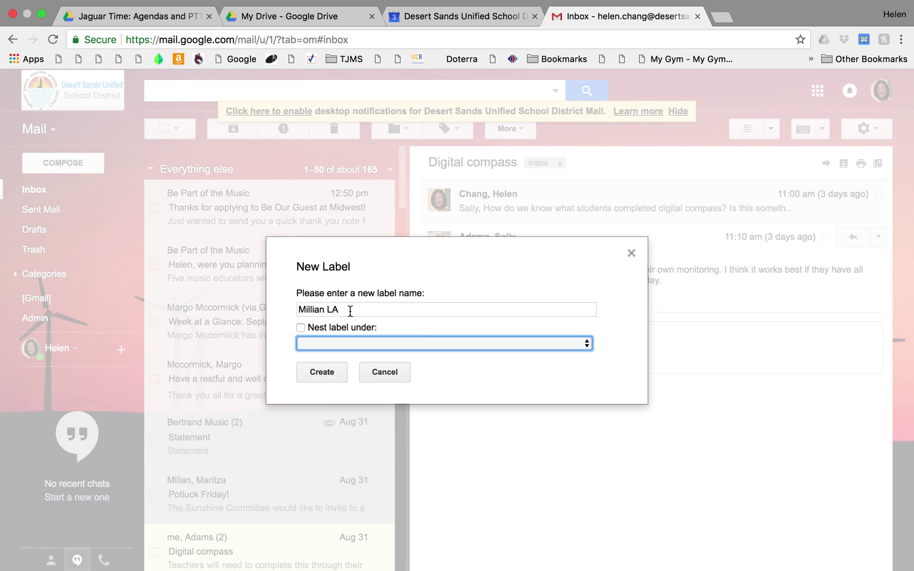
pyautogui.click(322, 370)
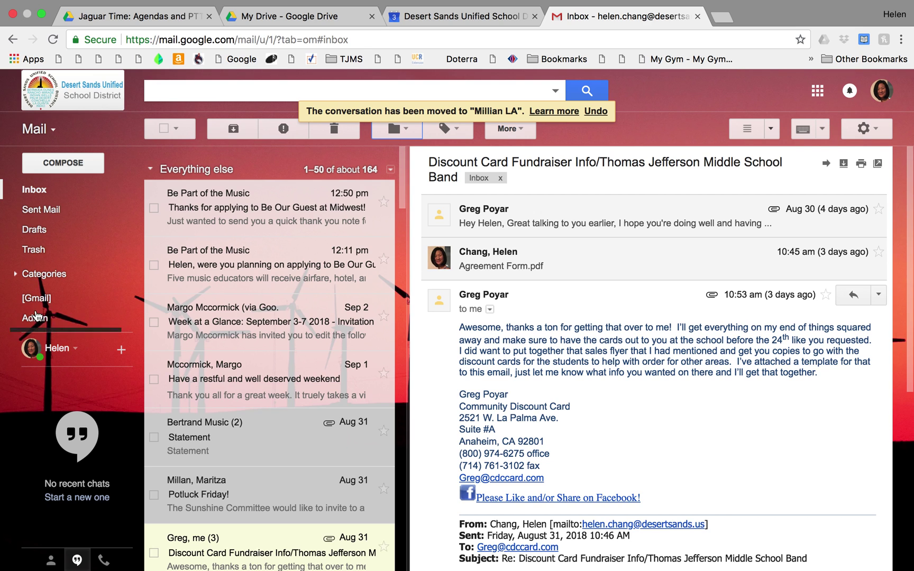
# View the conversations filed under the "Millian LA" label and return to the inbox.
pyautogui.moveTo(35, 316)
pyautogui.scroll(-6, 51, 384)
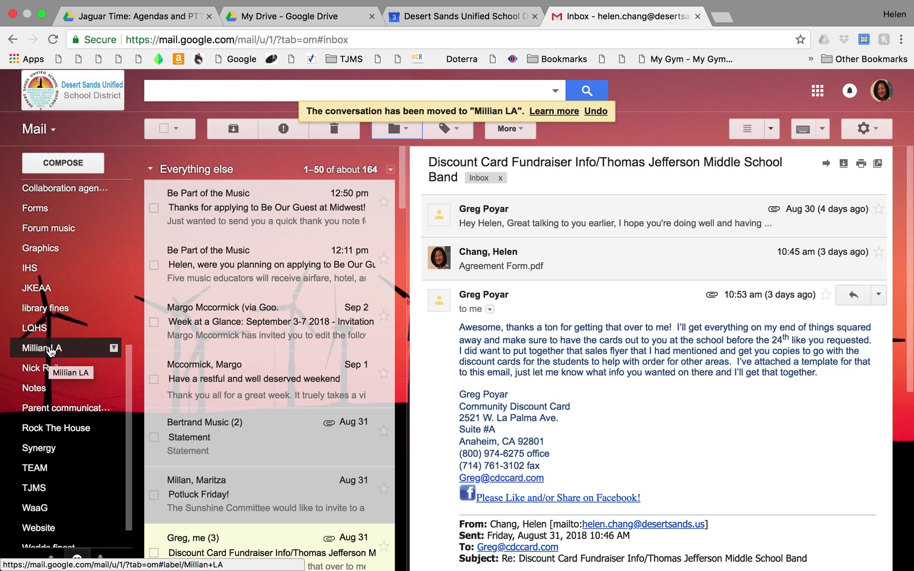
pyautogui.click(50, 352)
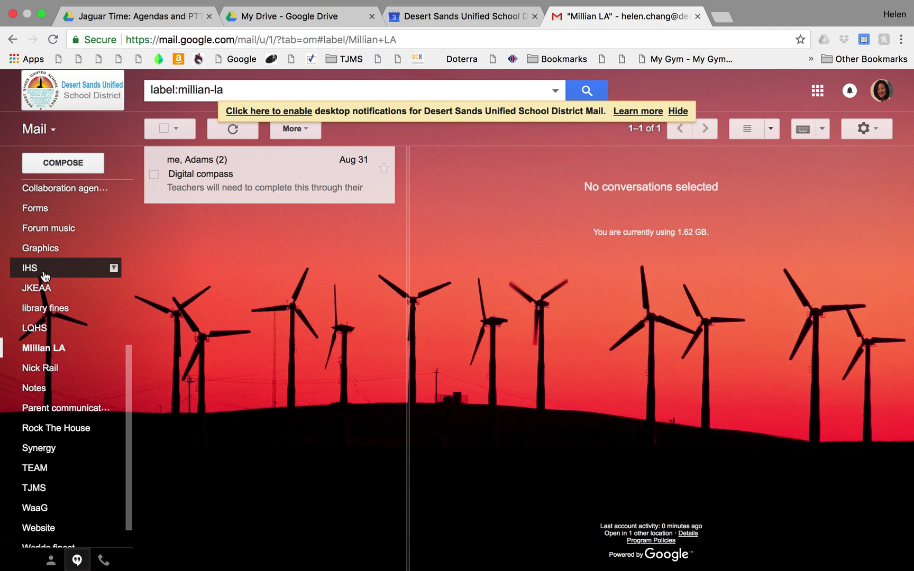
pyautogui.scroll(6, 48, 267)
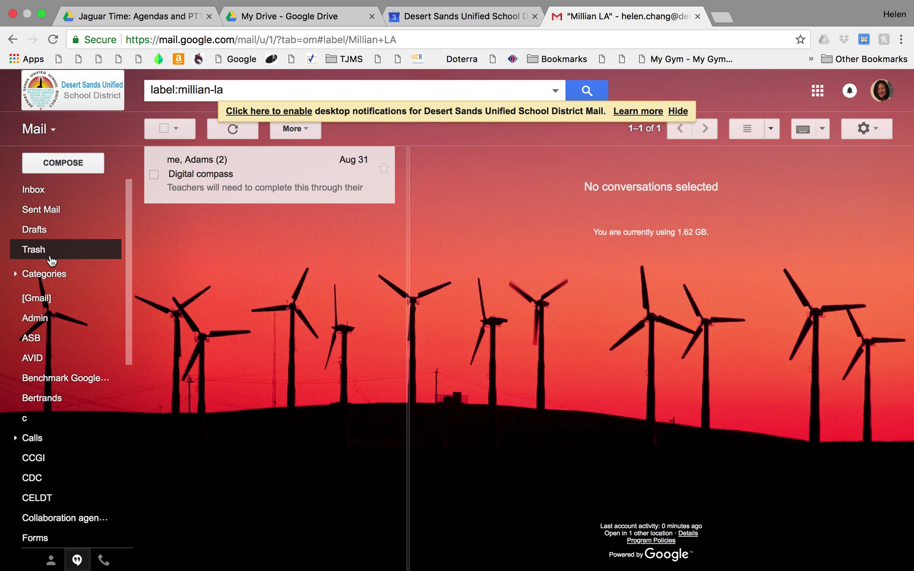
pyautogui.click(57, 191)
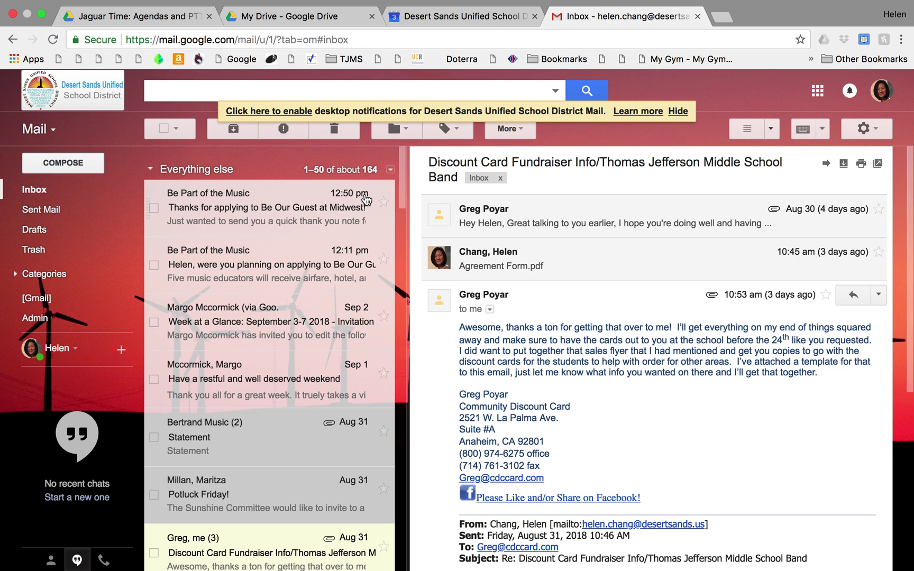
# Select the "Statement" conversation from Bertrand Music and move it to the existing "Bertrands" label.
pyautogui.scroll(-2, 228, 413)
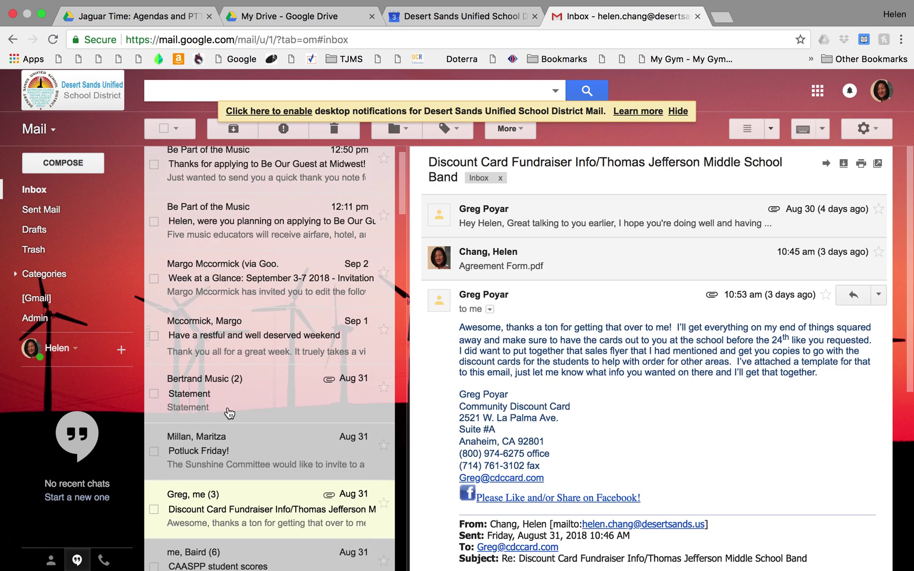
pyautogui.click(154, 394)
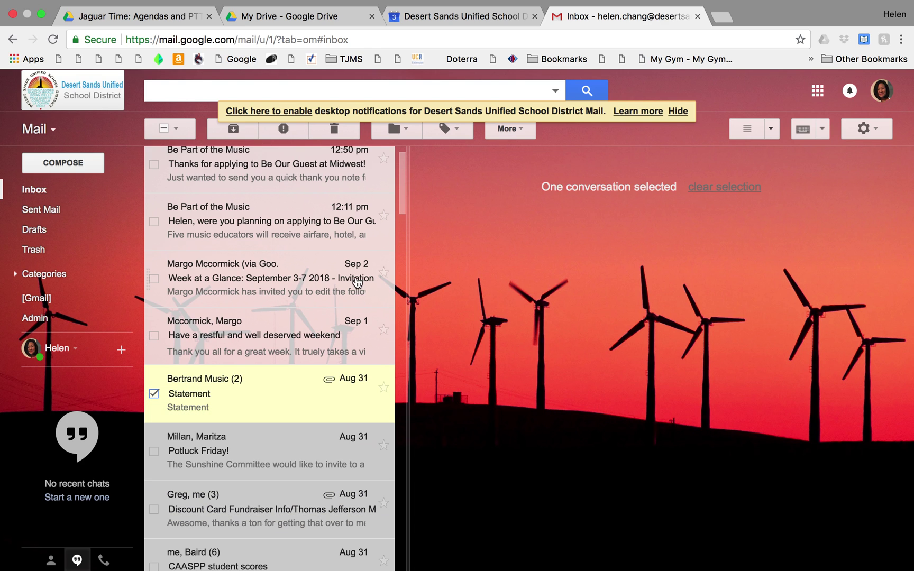
pyautogui.click(393, 133)
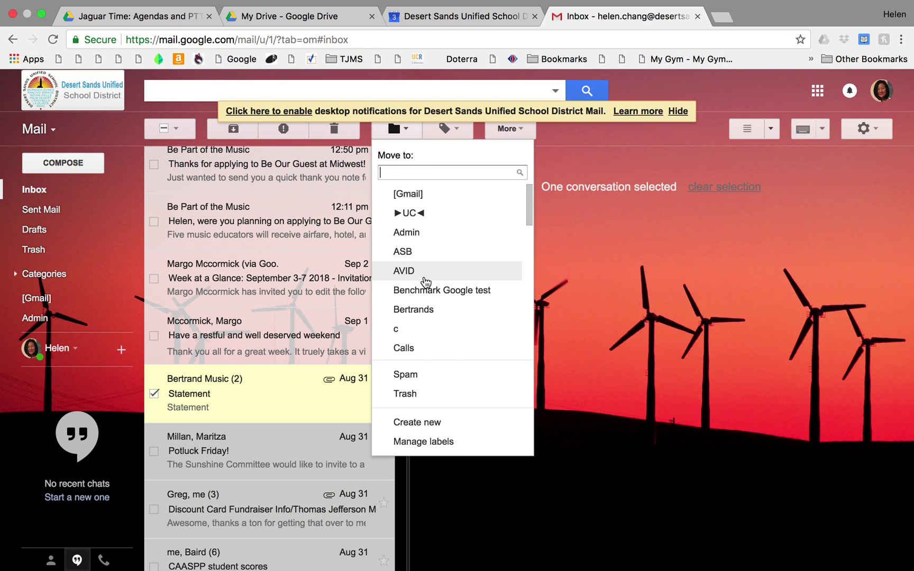
pyautogui.click(431, 315)
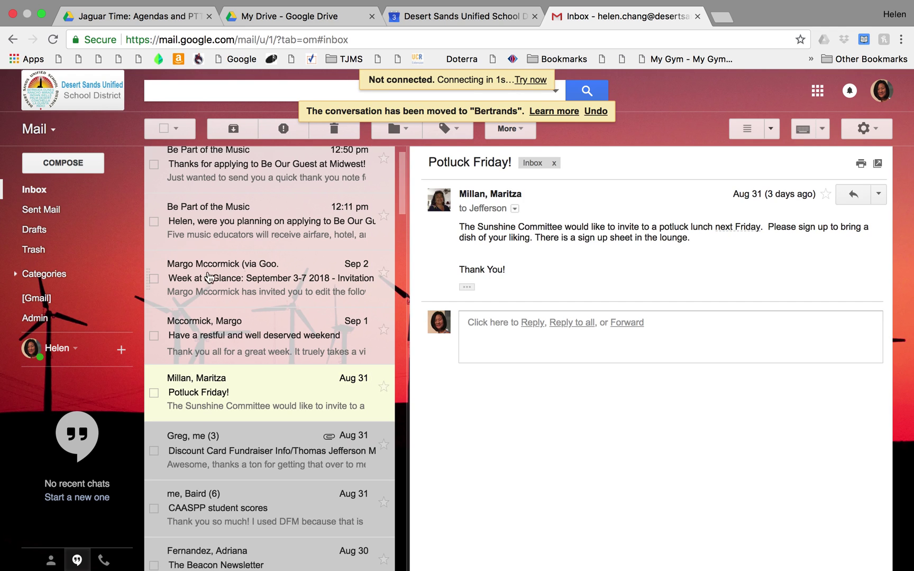
pyautogui.moveTo(42, 299)
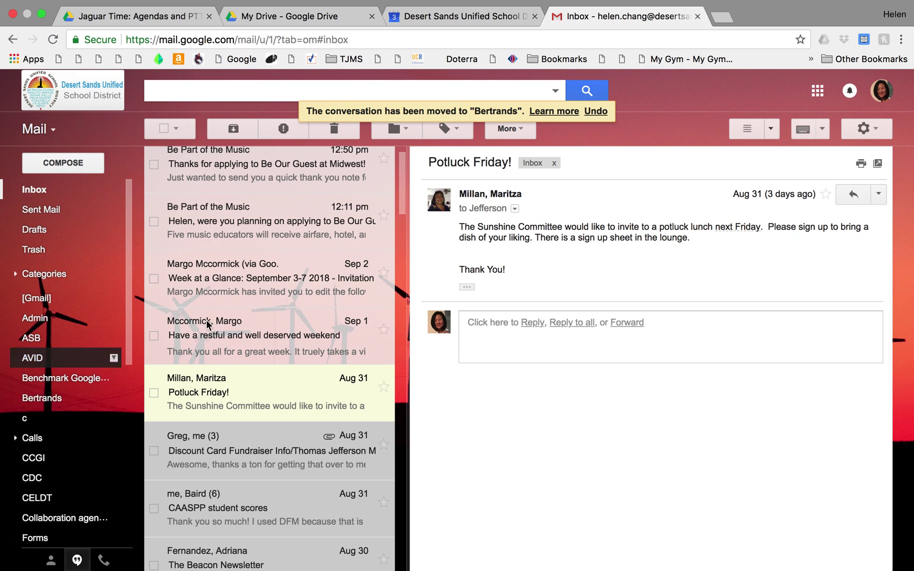
# Examine the available move destinations and look through the older conversations in the inbox.
pyautogui.click(408, 127)
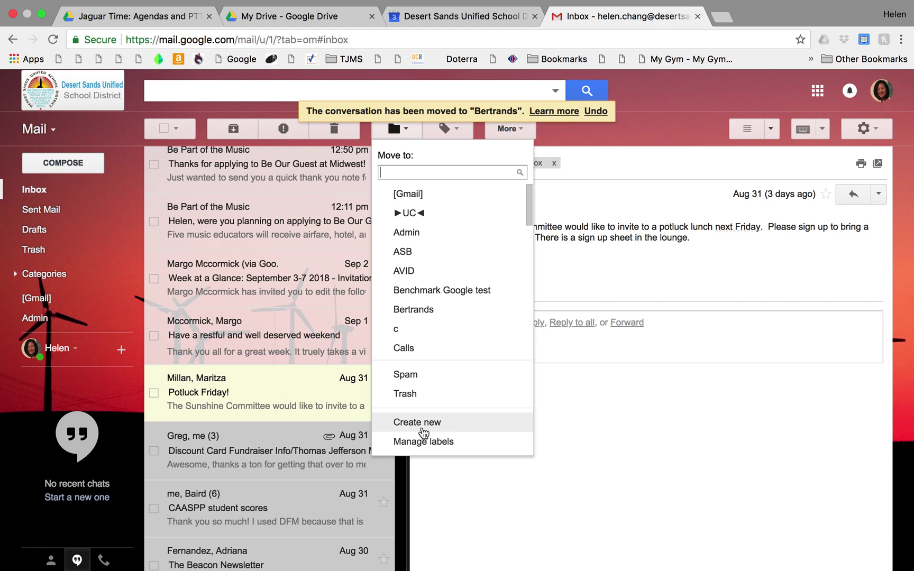
pyautogui.click(274, 431)
pyautogui.scroll(-4, 274, 429)
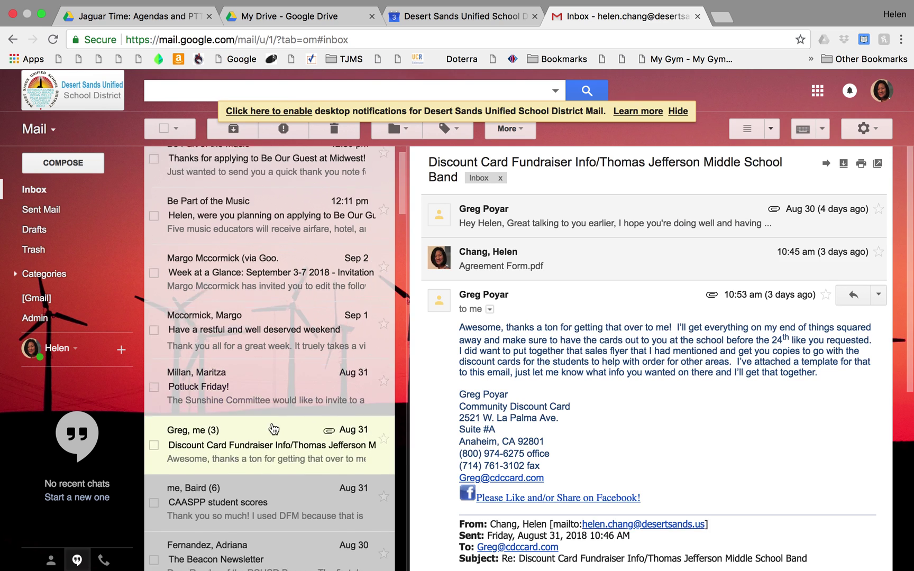
pyautogui.scroll(-5, 274, 429)
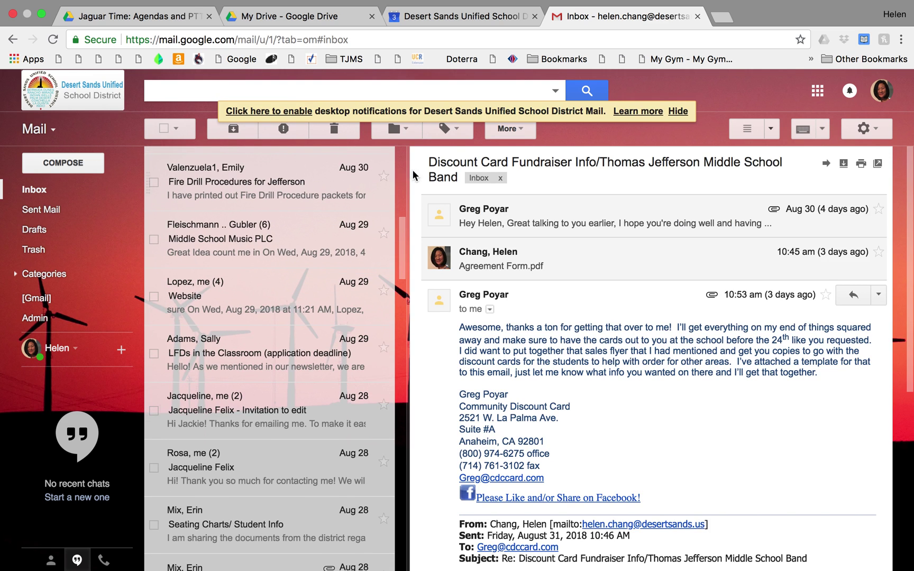
pyautogui.click(398, 133)
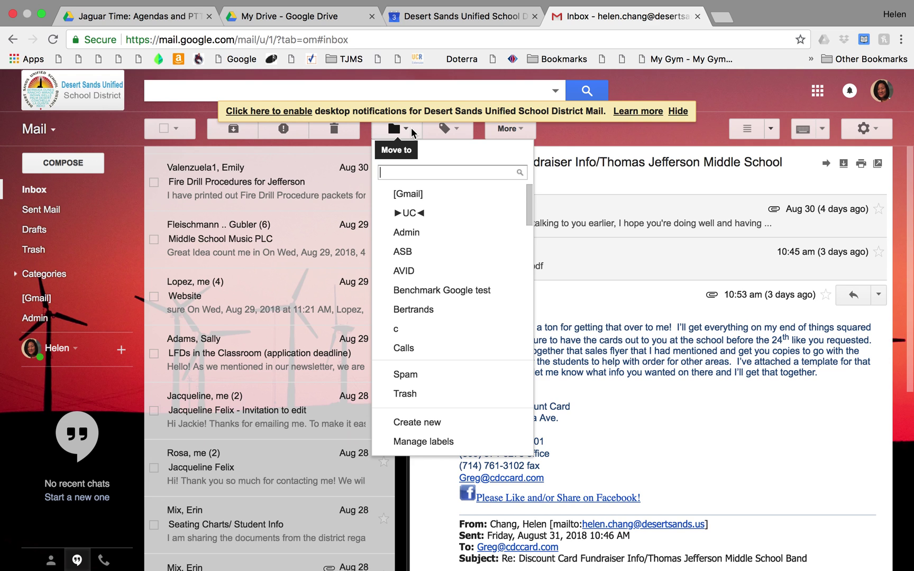
pyautogui.click(412, 128)
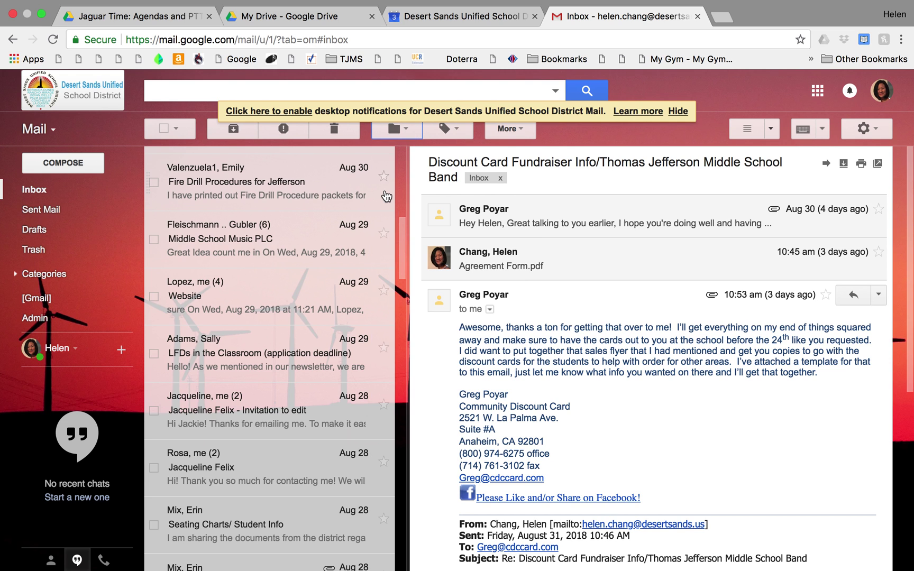
pyautogui.scroll(3, 386, 197)
pyautogui.scroll(5, 387, 197)
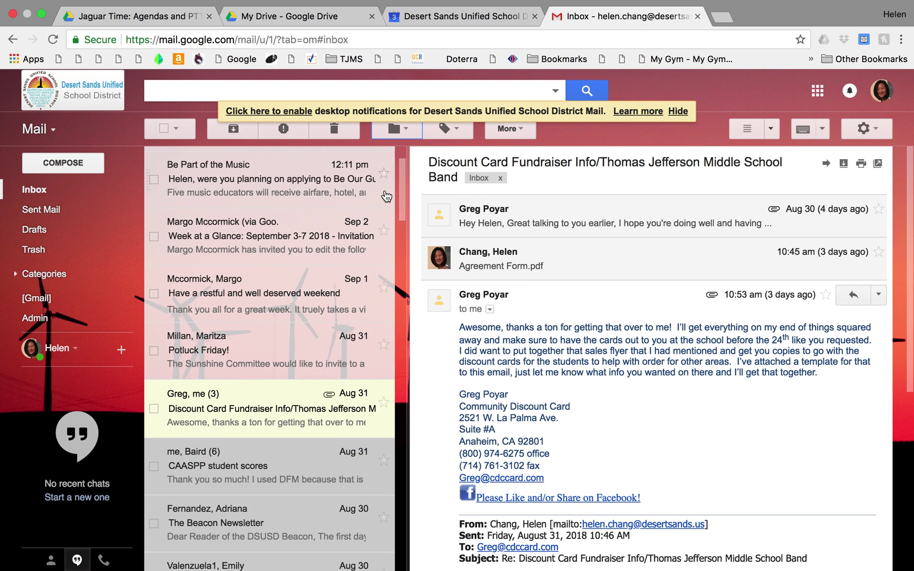
pyautogui.scroll(3, 387, 197)
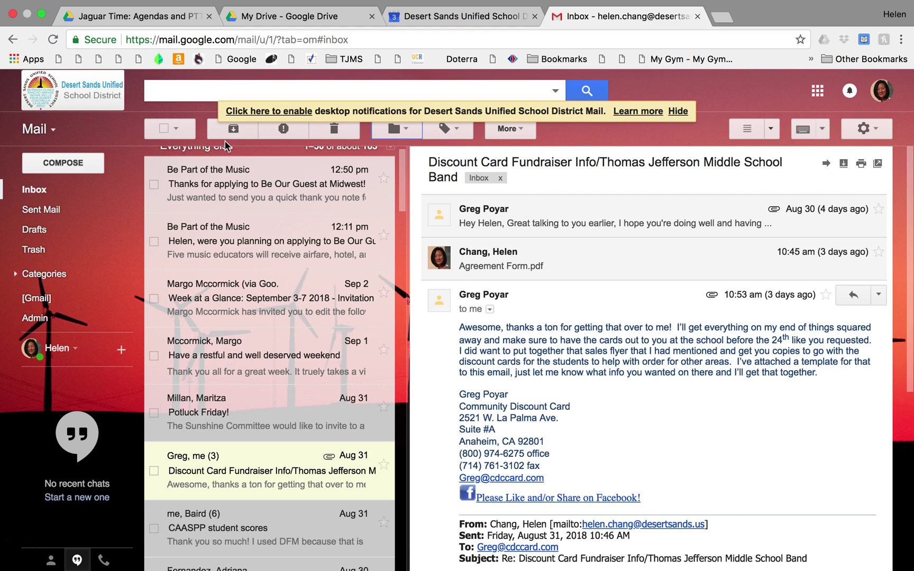
# Start a new message and add the recipient from the suggested contacts.
pyautogui.click(59, 166)
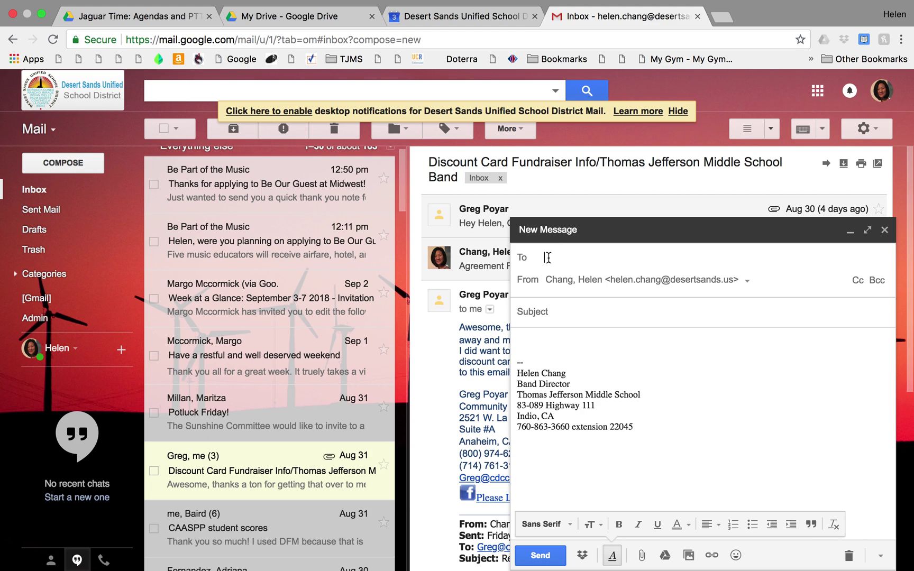
pyautogui.write('b')
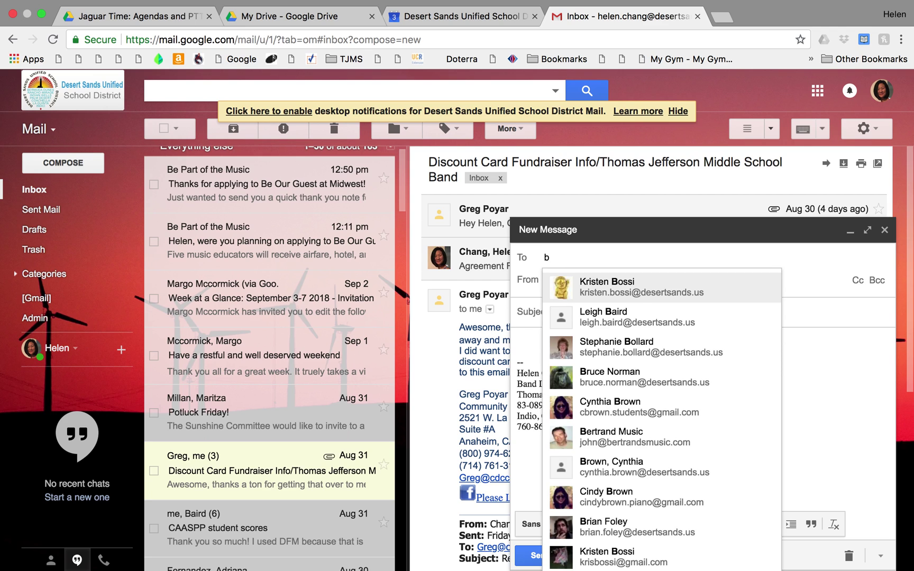
pyautogui.write('royl')
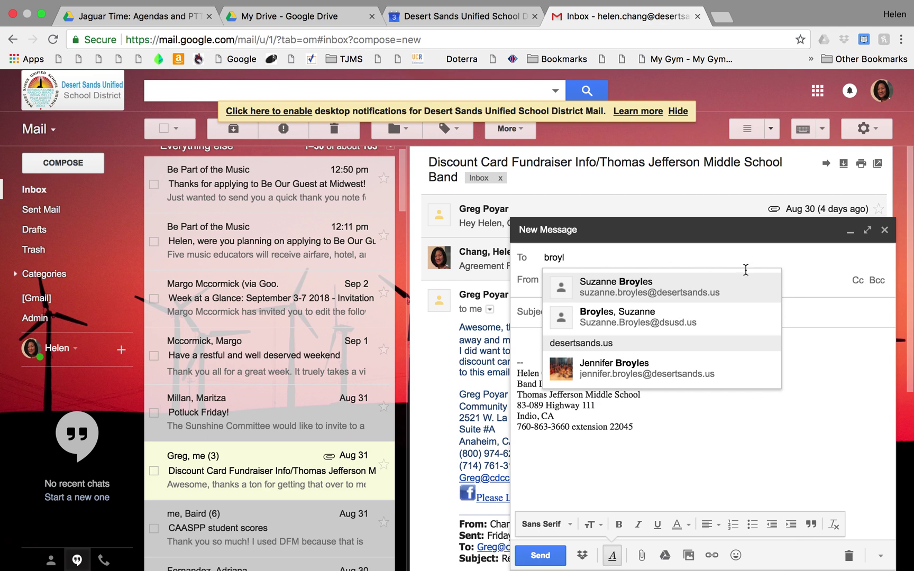
pyautogui.click(662, 295)
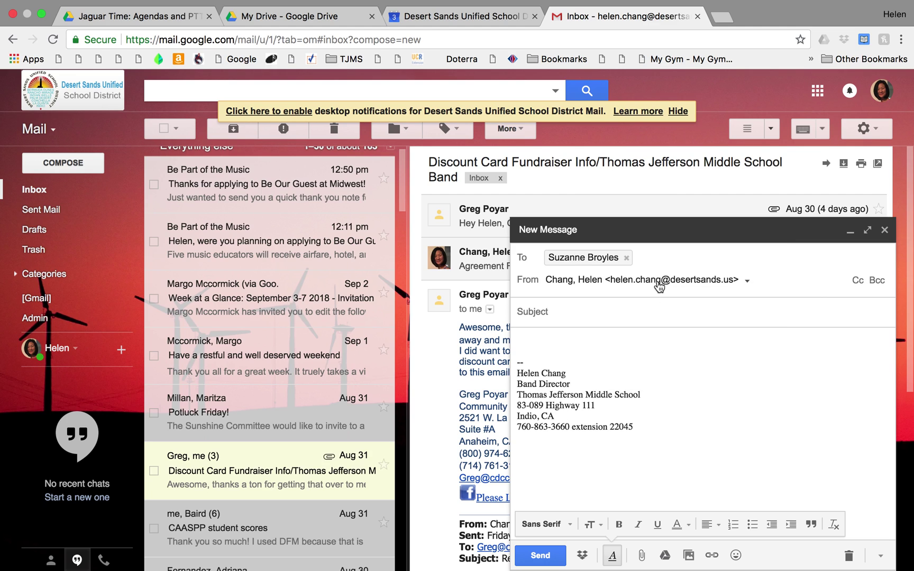
# Enter the subject "Test Friday" and write "What chapter is our test on Friday?" above the signature.
pyautogui.click(608, 310)
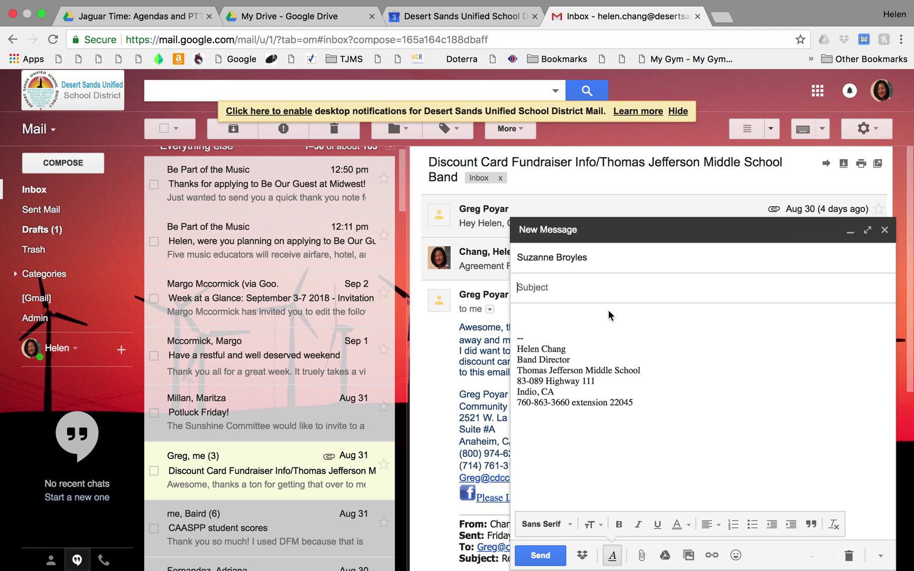
pyautogui.write('Test Friday')
pyautogui.click(608, 309)
pyautogui.click(521, 327)
pyautogui.write('Wh')
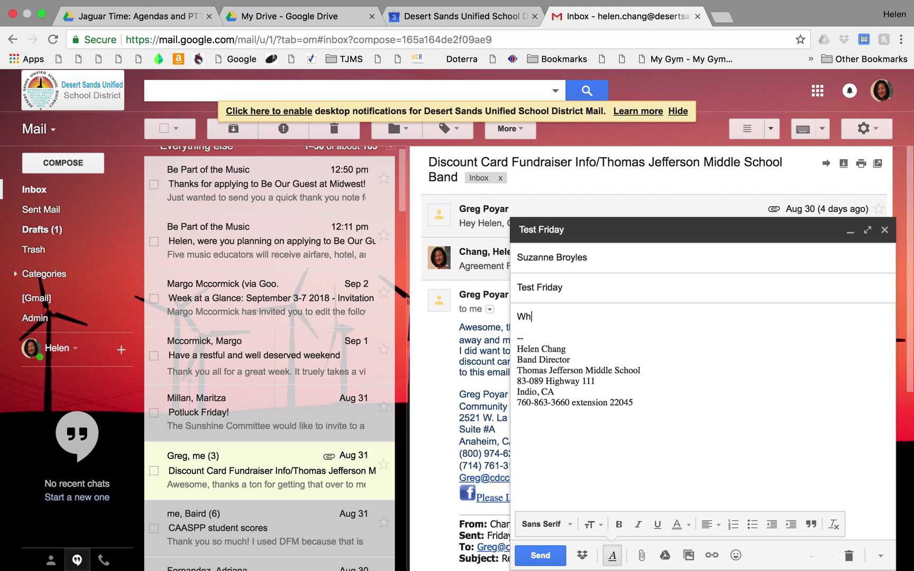
pyautogui.write('at chapter is our test on')
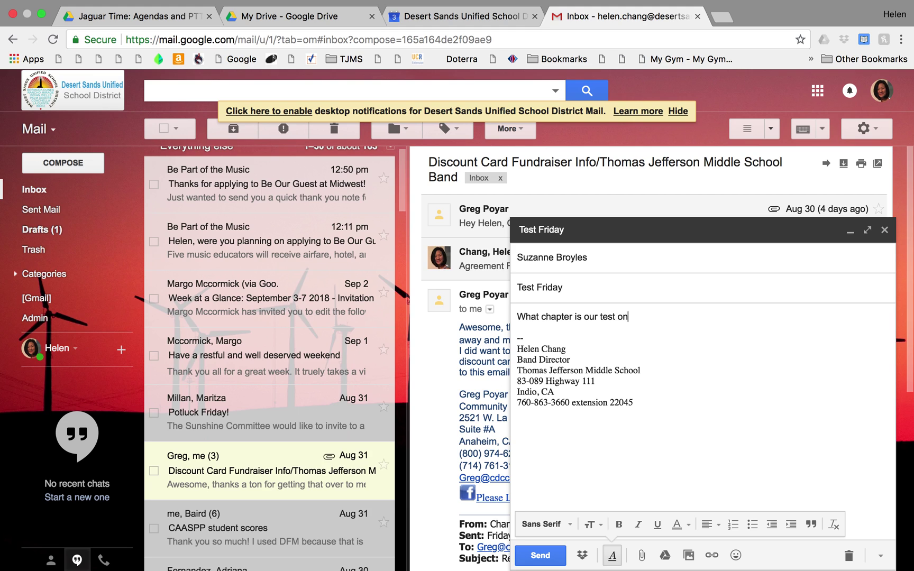
pyautogui.write(' Friday?')
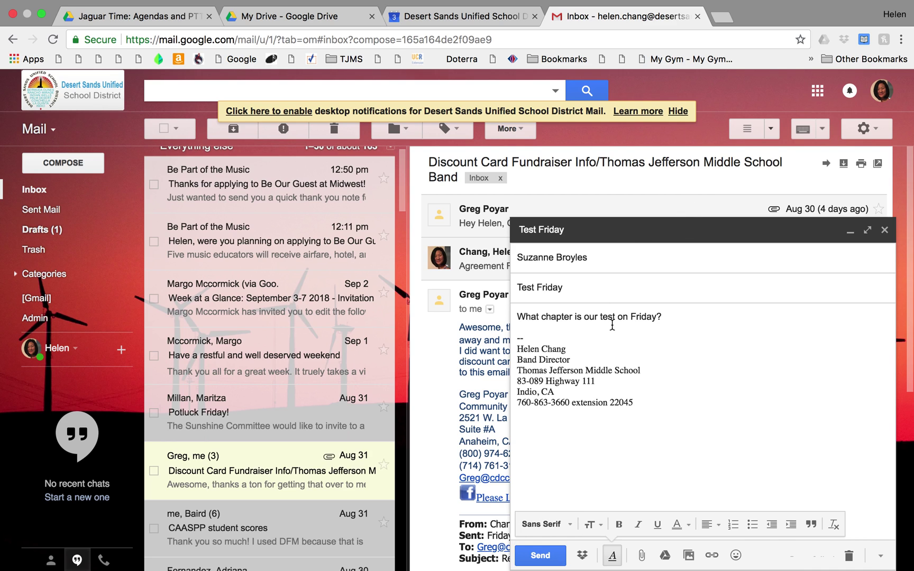
# Close the unsent "Test Friday" message so it is kept as a draft, and reopen it from Drafts.
pyautogui.click(885, 231)
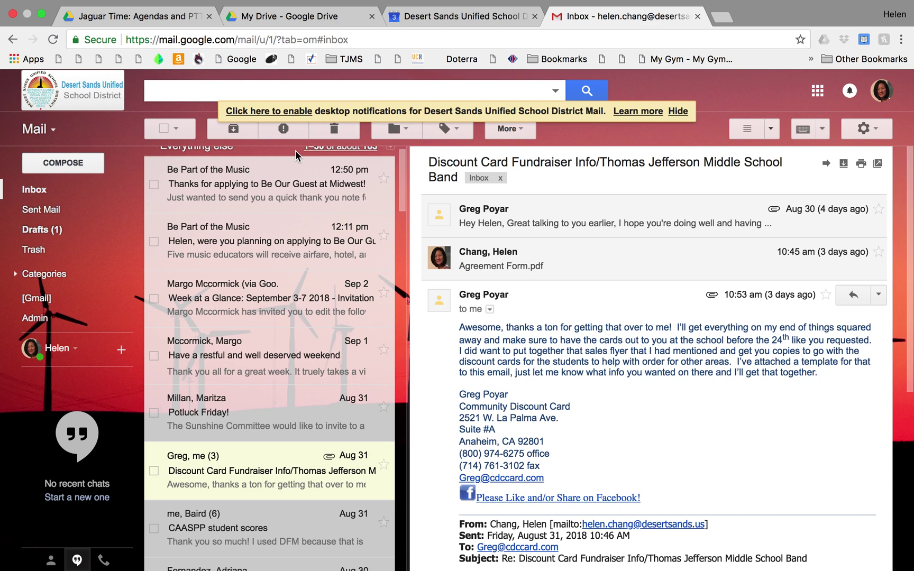
pyautogui.click(51, 239)
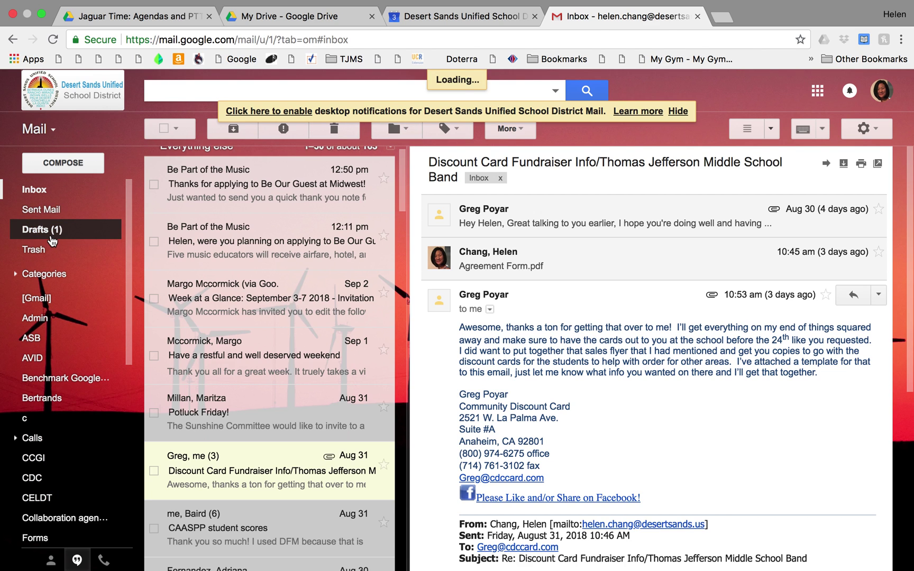
pyautogui.click(187, 184)
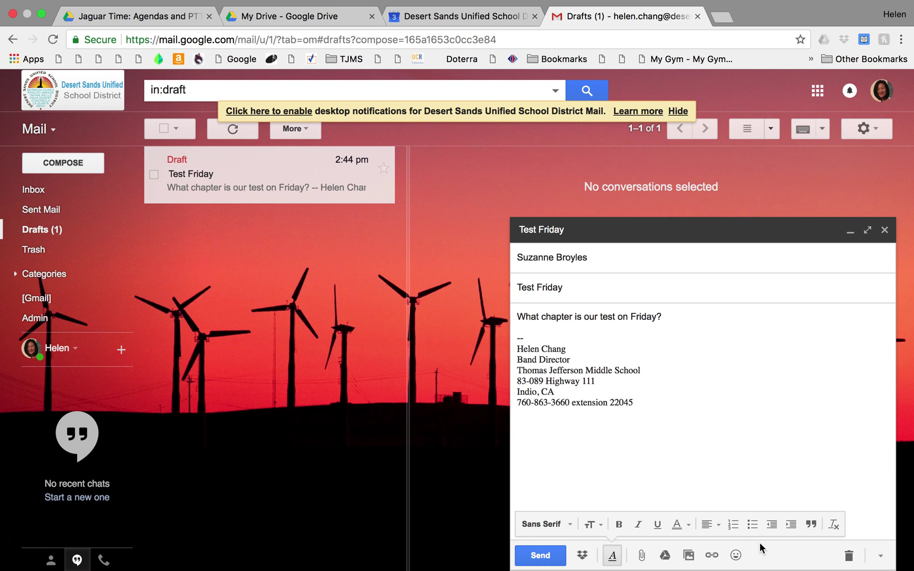
# Discard the "Test Friday" draft and return to the inbox.
pyautogui.moveTo(858, 554)
pyautogui.click(848, 556)
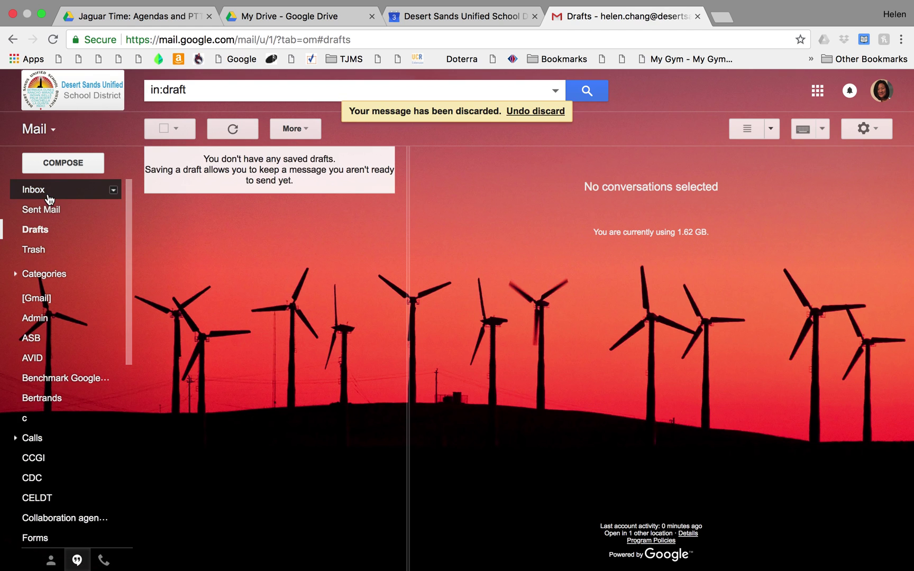
pyautogui.click(34, 189)
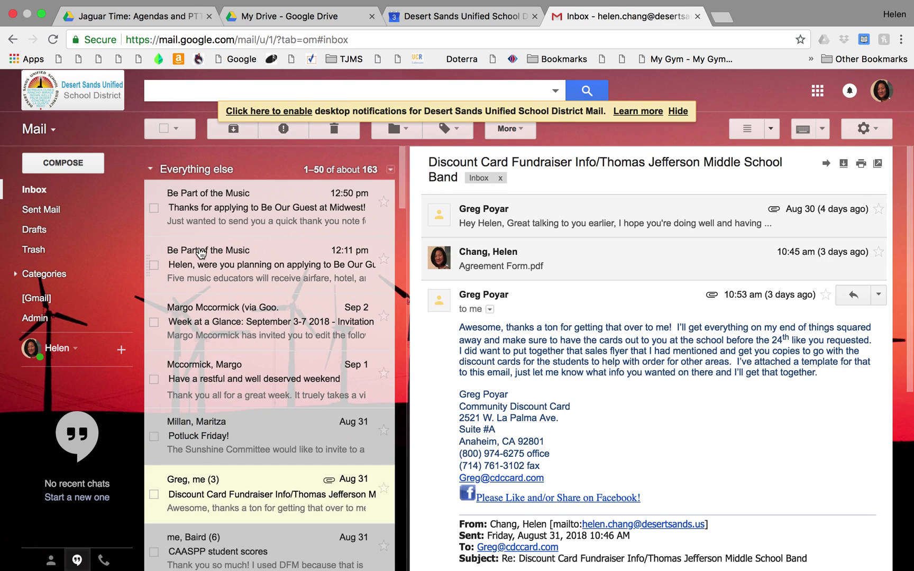
# Start a reply to the 12:11 pm email from Be Part of the Music and discard it unsent.
pyautogui.click(222, 270)
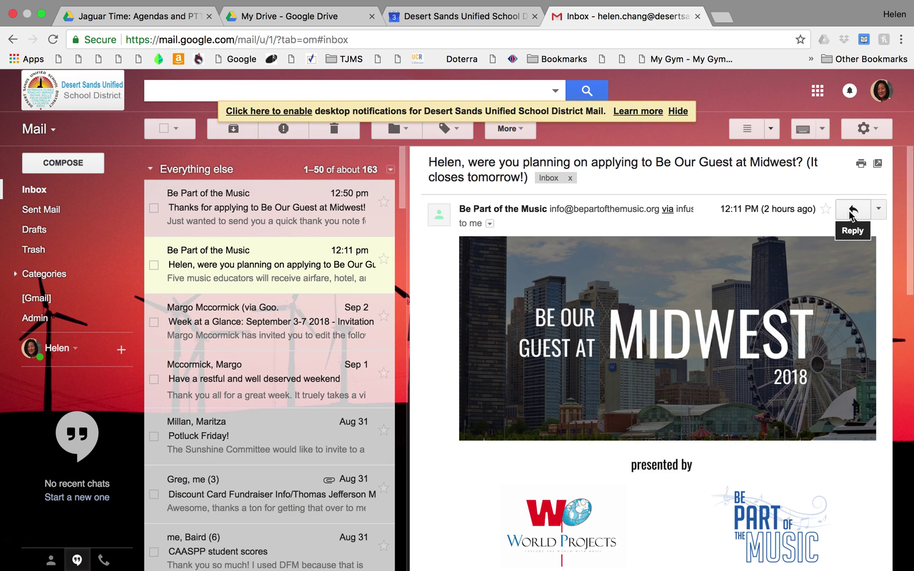
pyautogui.click(881, 214)
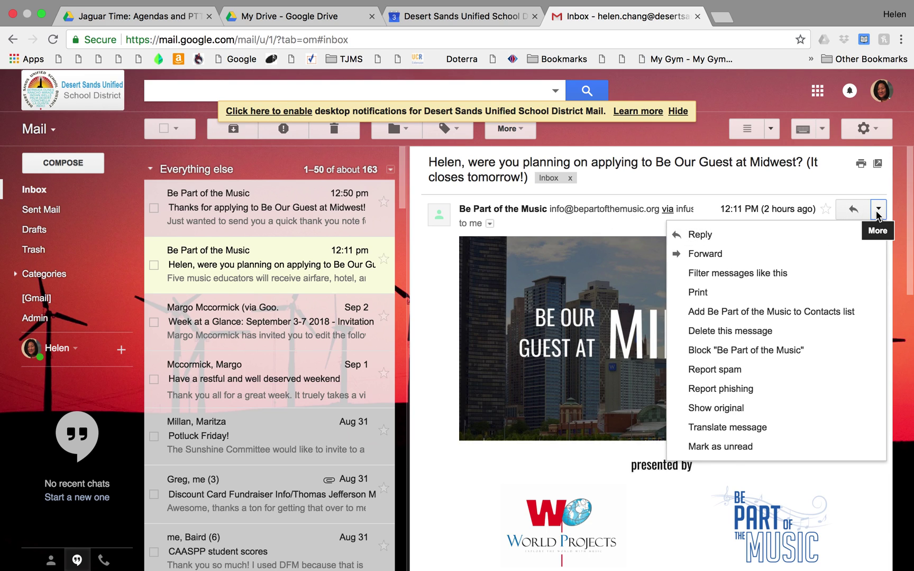
pyautogui.click(798, 238)
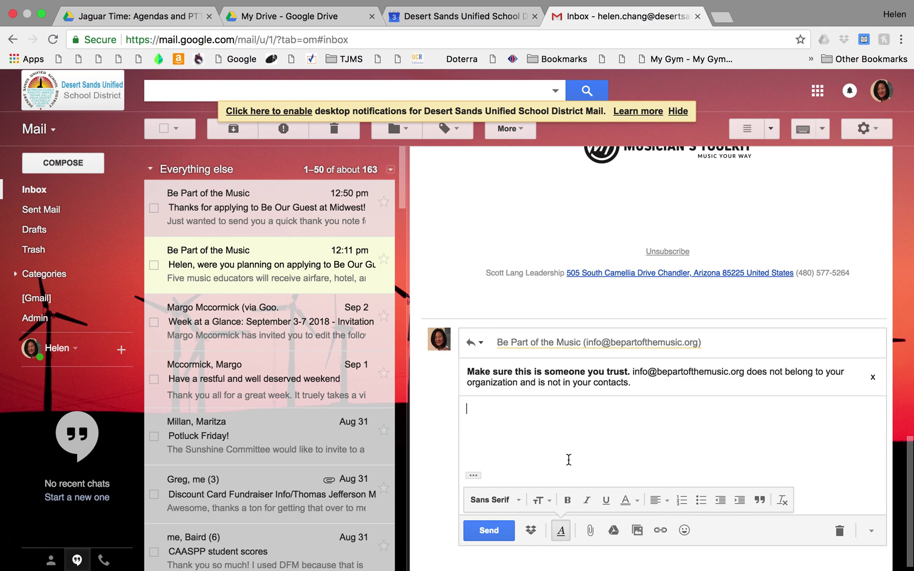
pyautogui.click(557, 432)
pyautogui.click(839, 530)
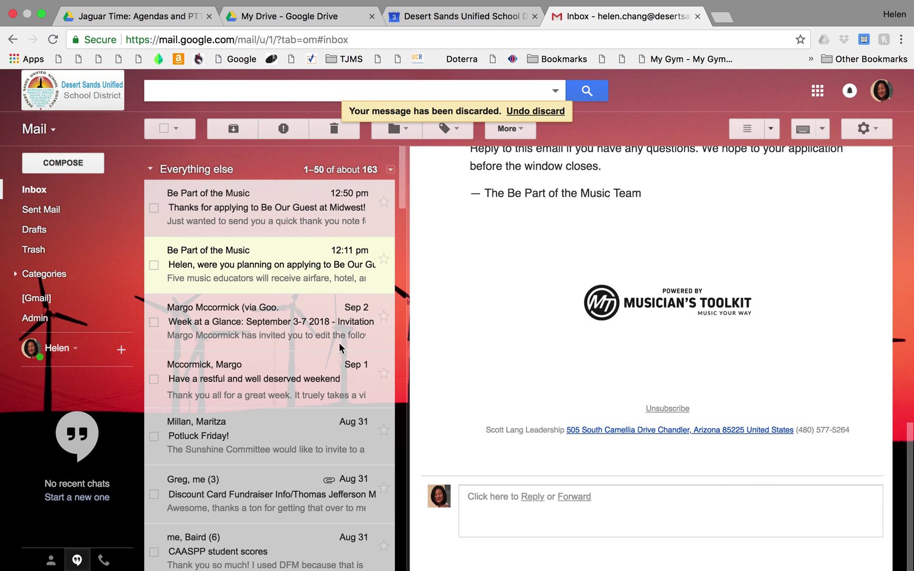